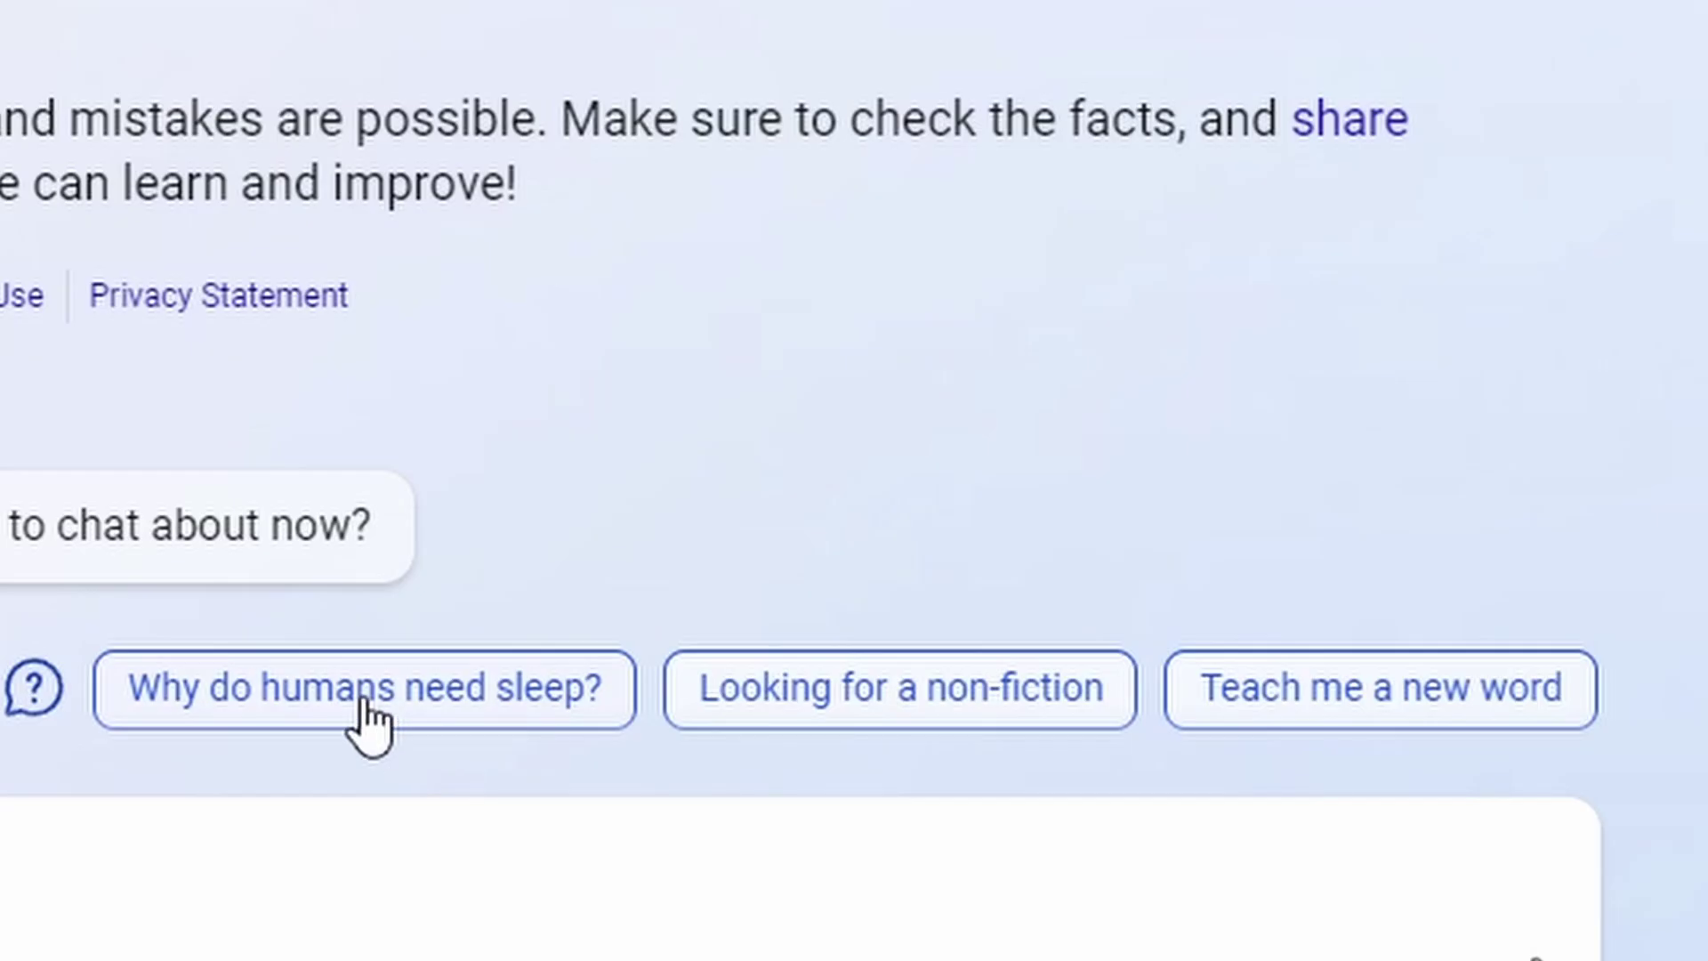
Step: Ask Bing 'Why do humans need sleep?' via the suggestion chip, then begin a new prompt
click(367, 703)
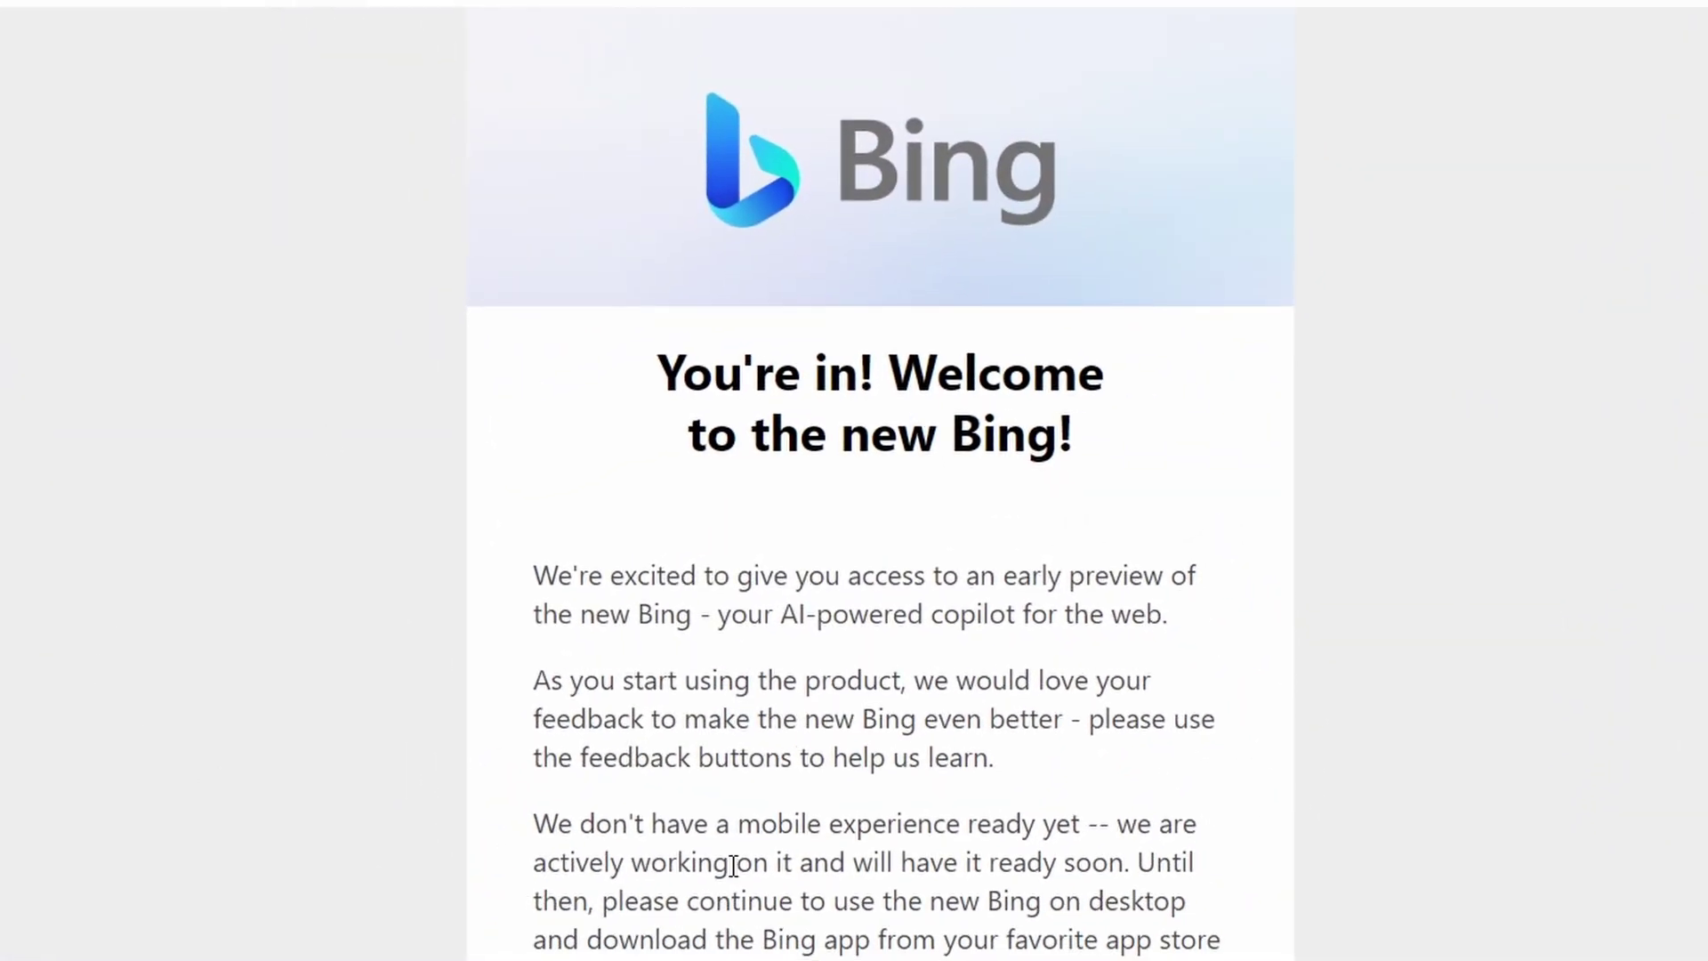
text(y)
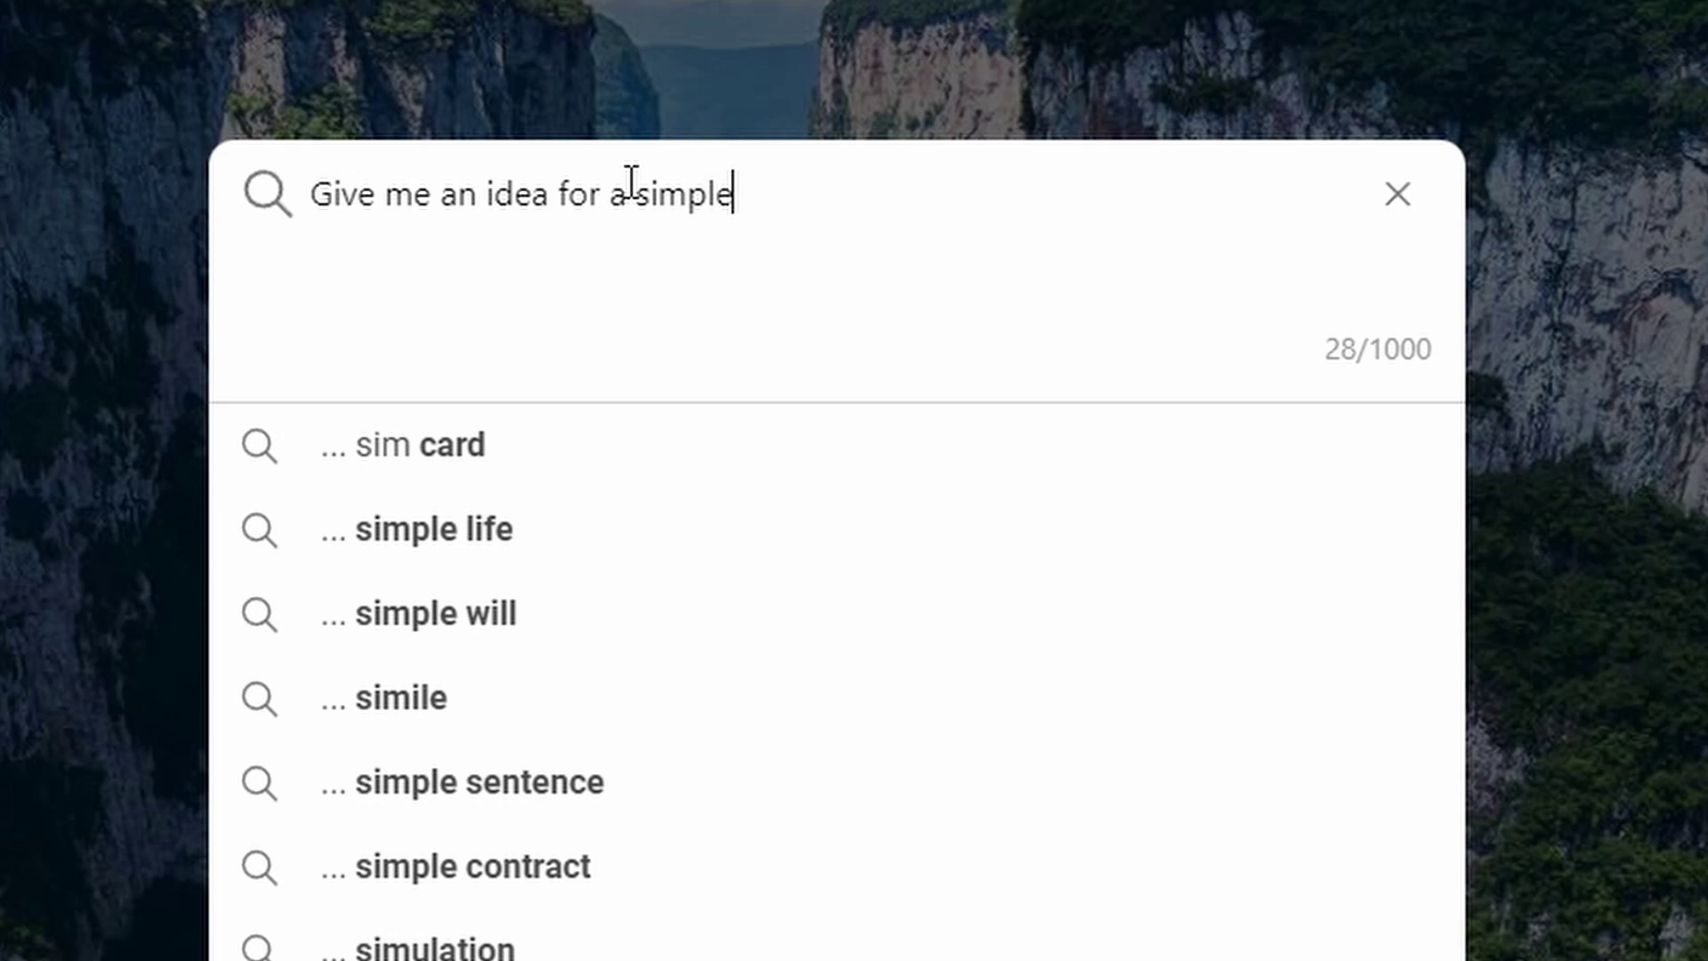
Step: Finish the game-idea request and reply 'That's already a thing... I can't just make that!'
text(.)
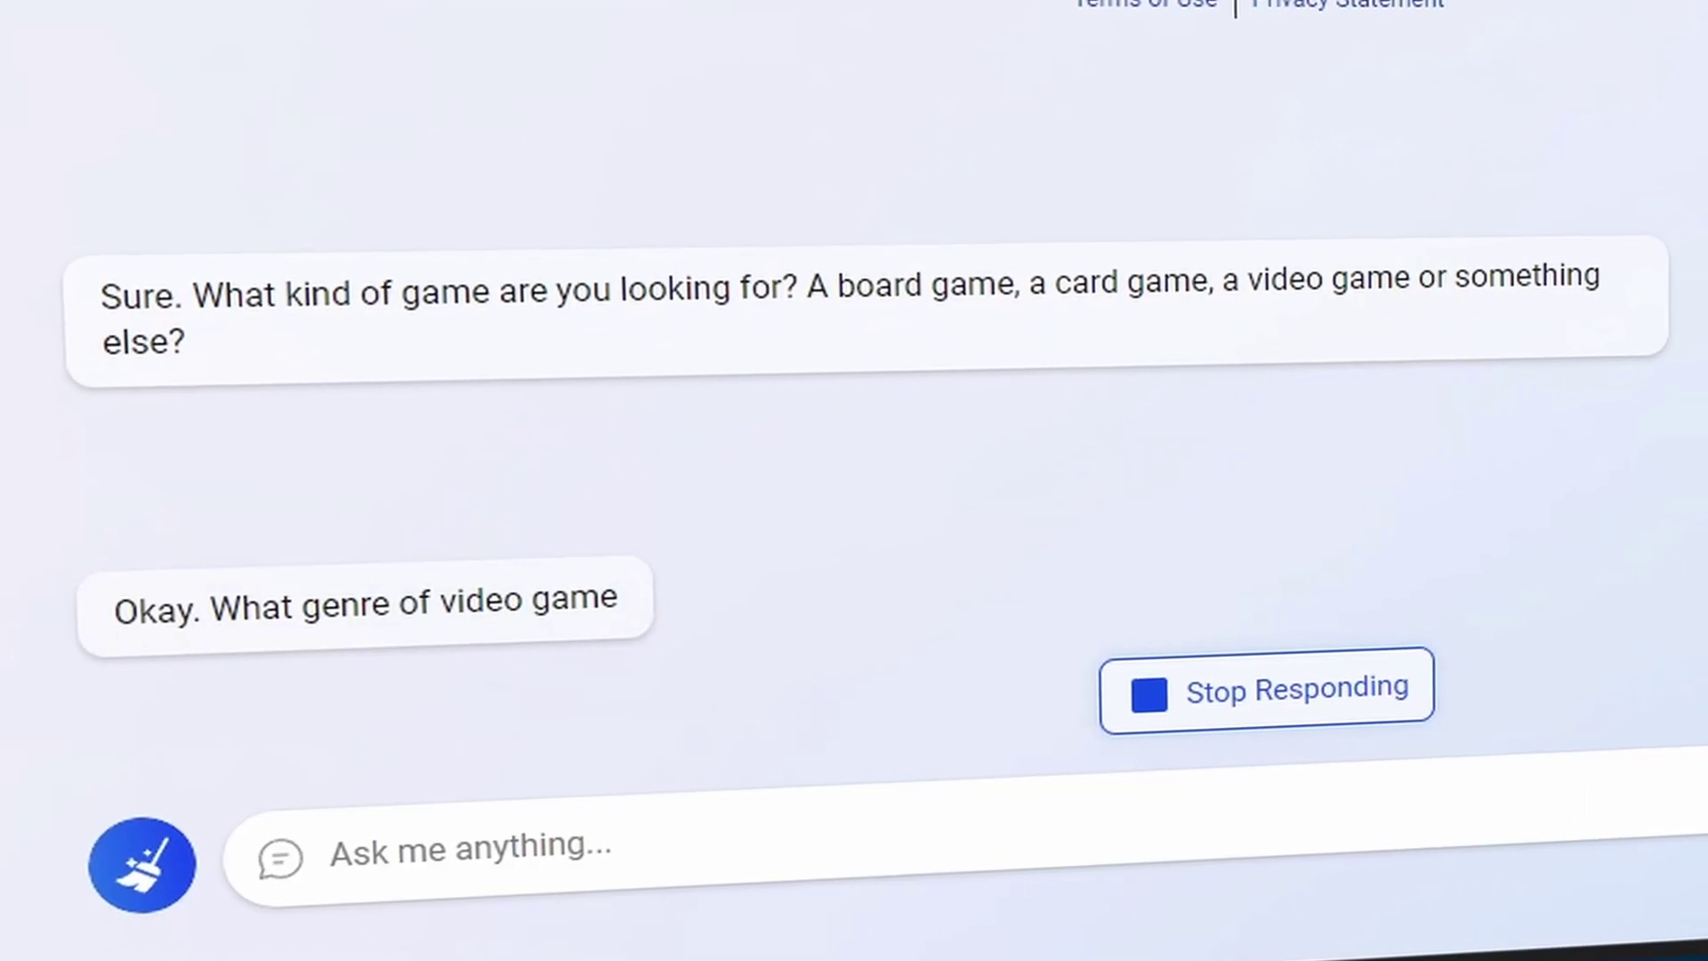
click(1442, 810)
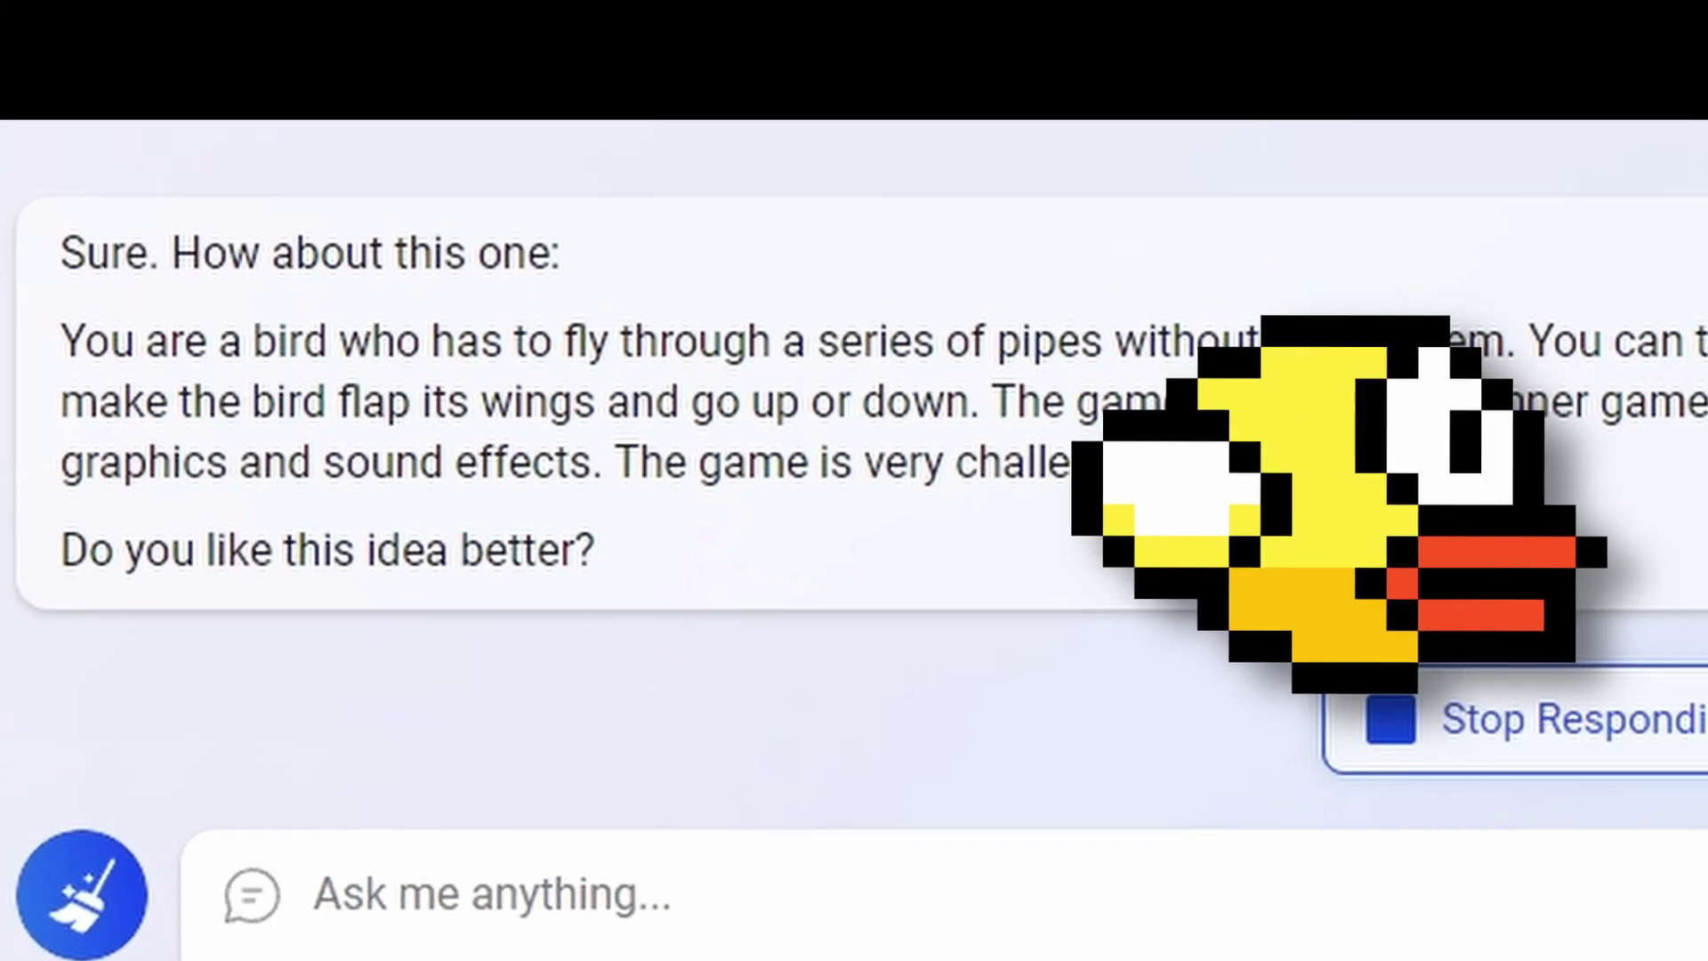
text(That's already a thing... I can't just make that!)
key(Return)
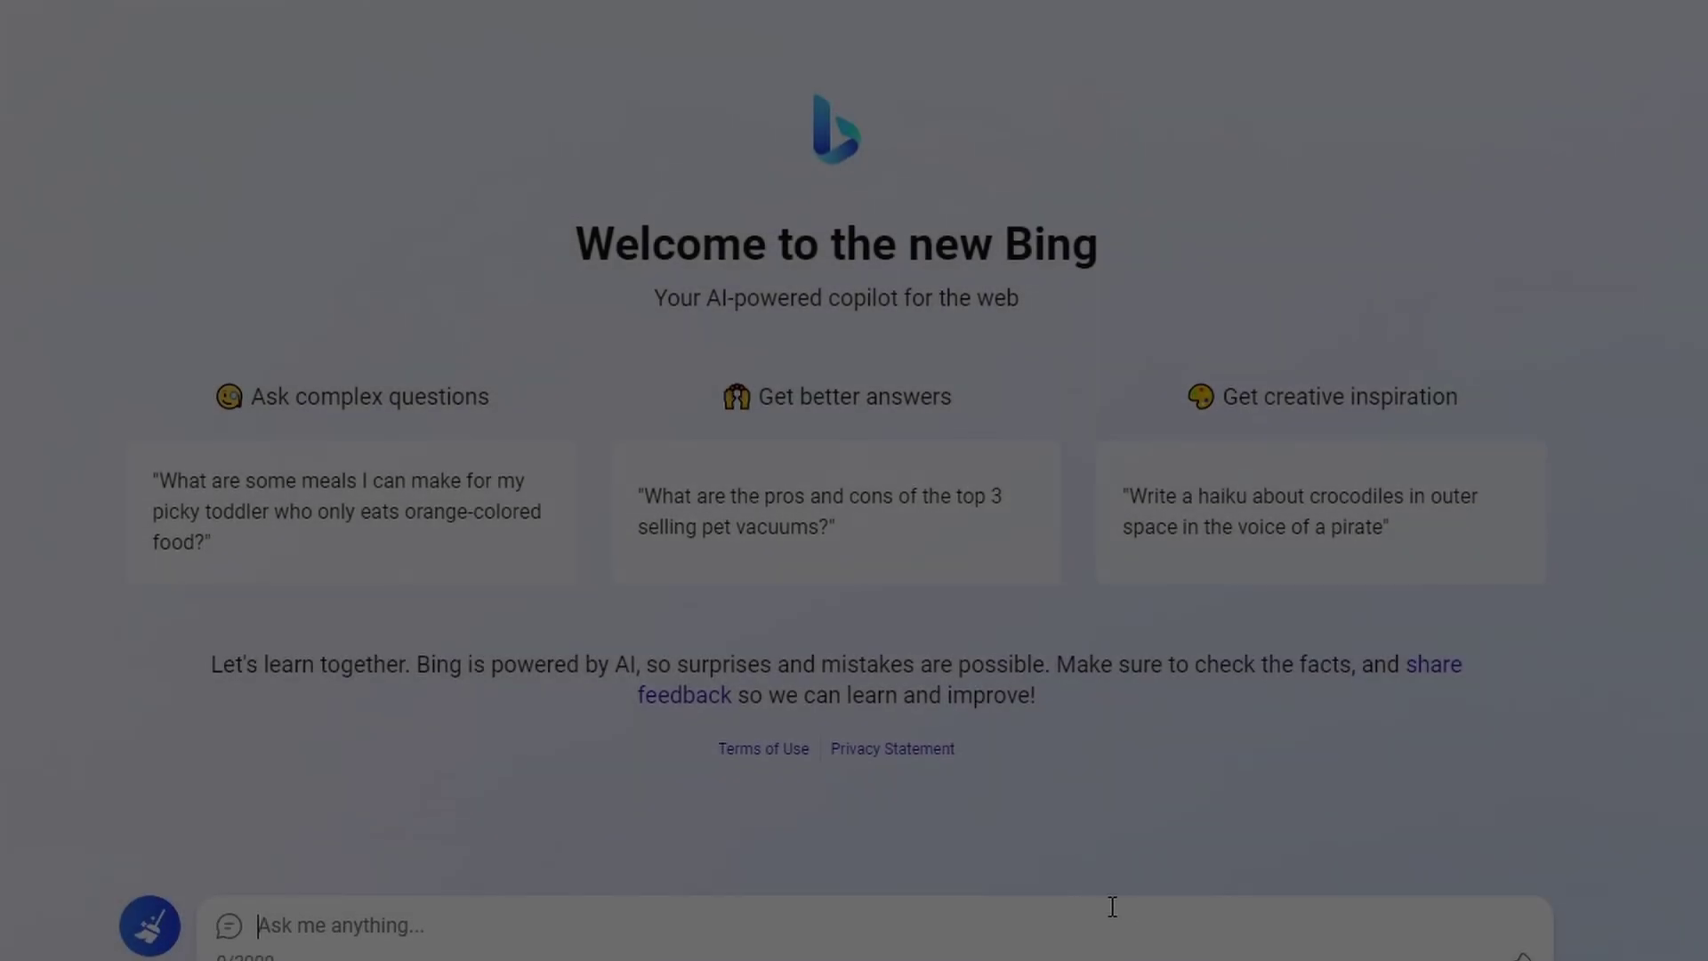
Step: Generate 2D game ideas in the Bing sidebar's Compose tab using the Ideas format
text(H)
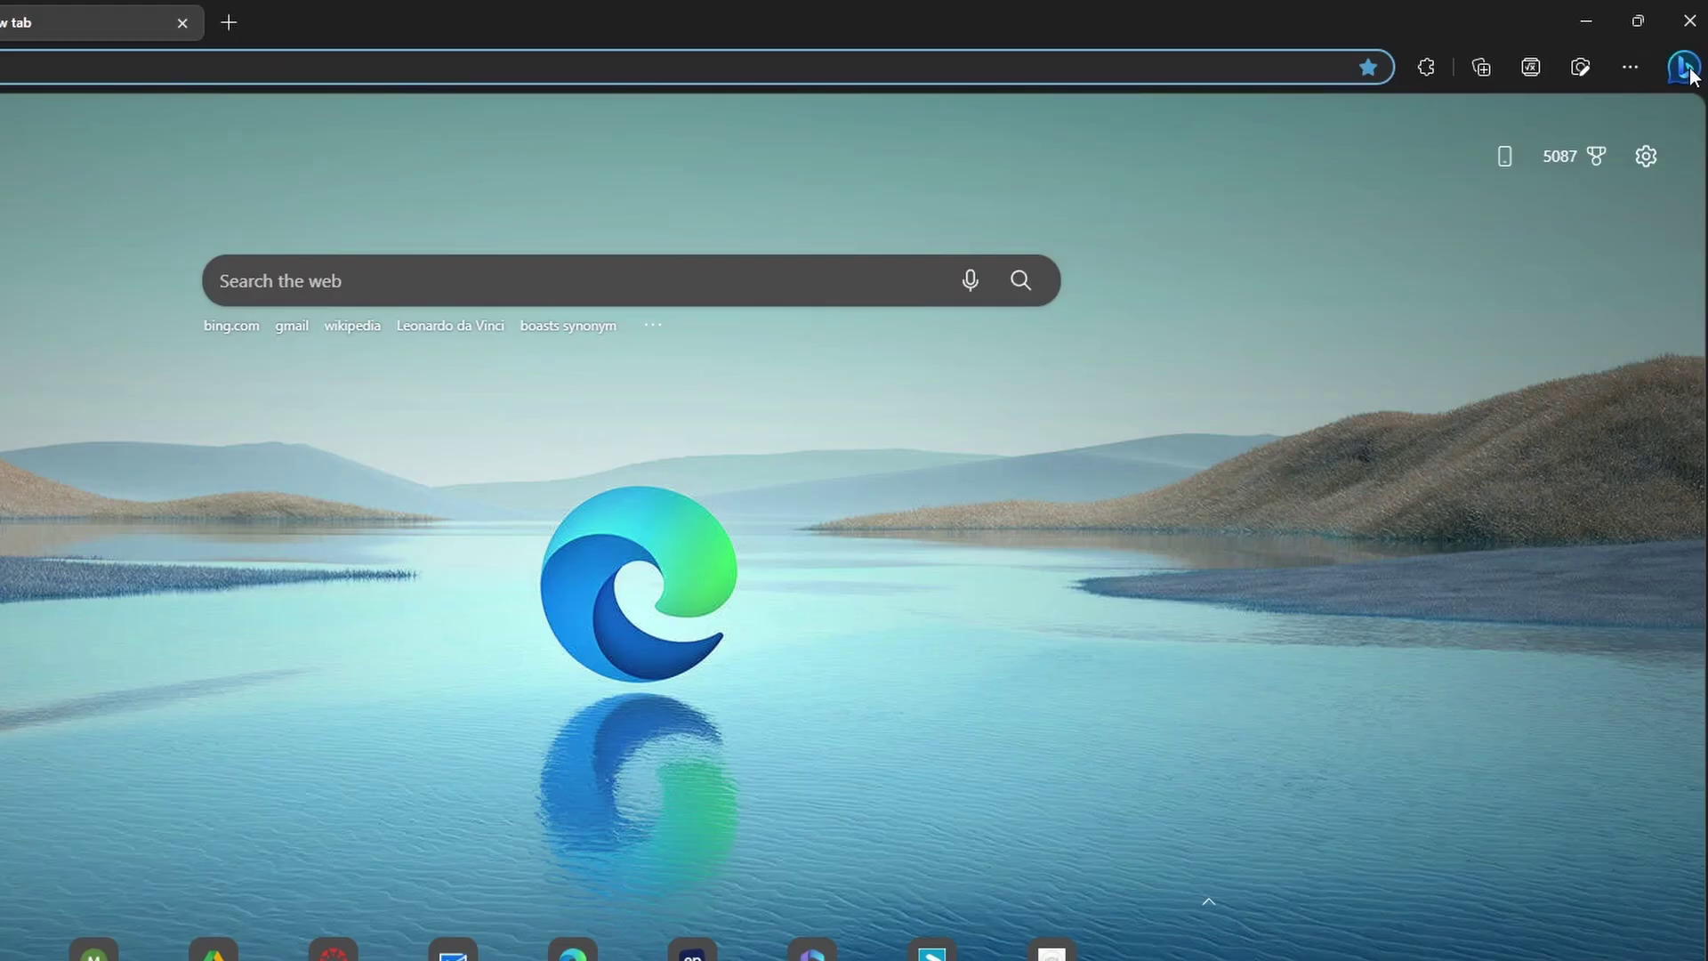
click(1690, 73)
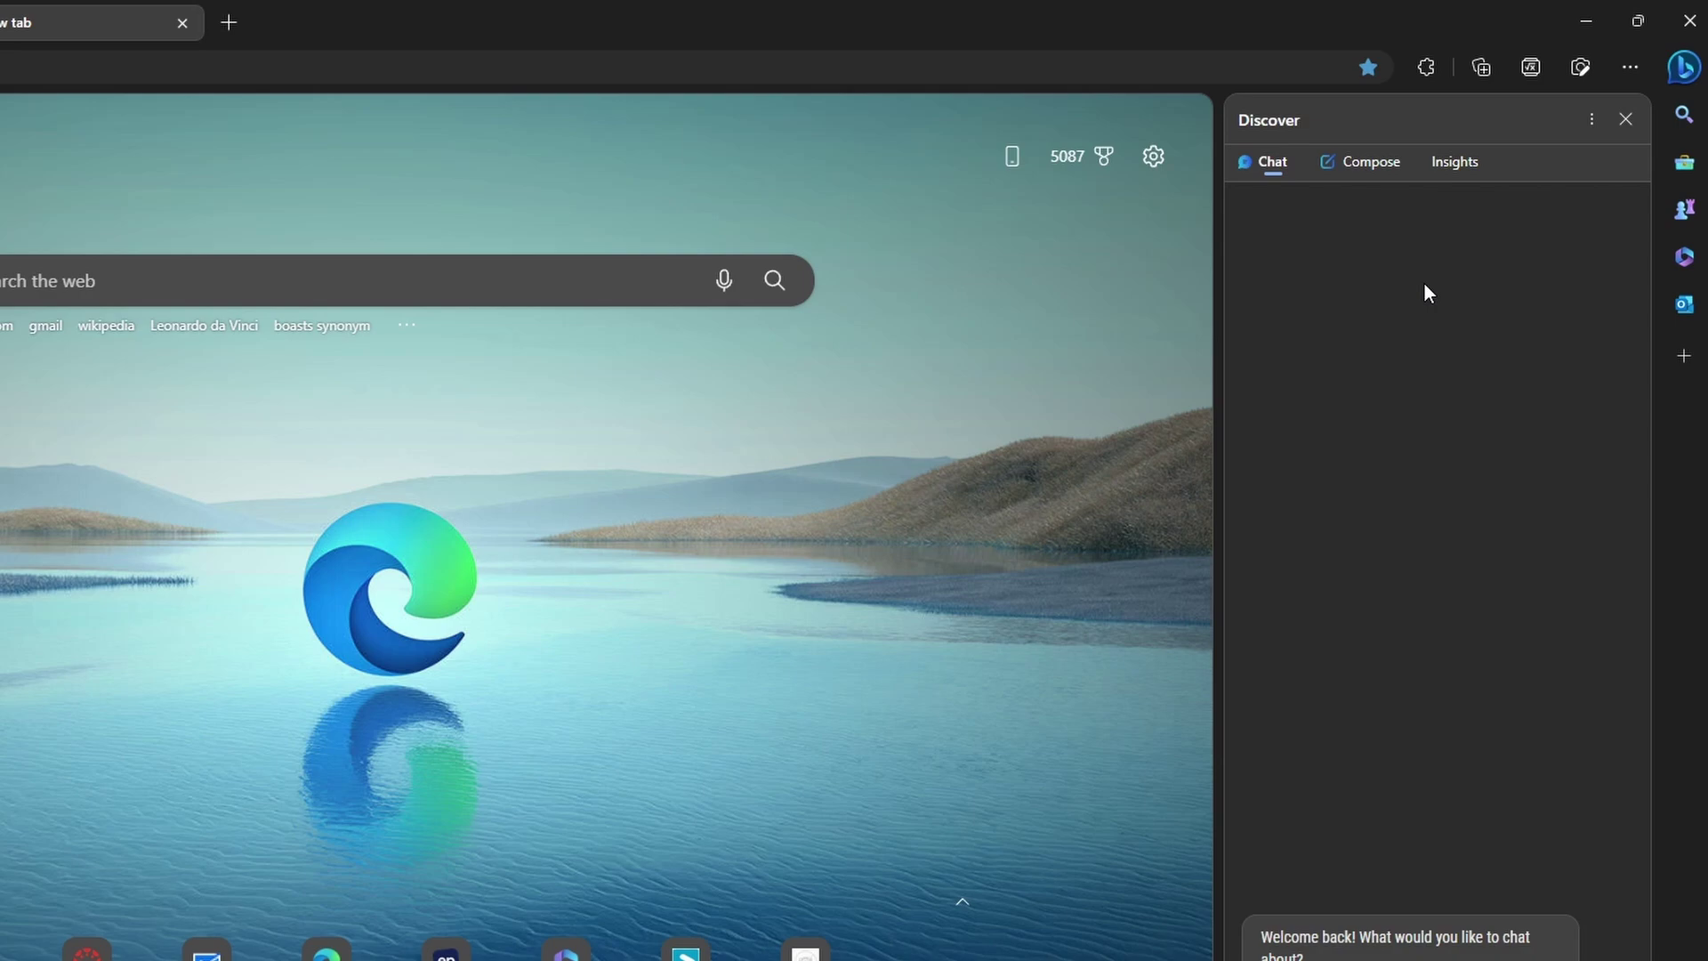
click(1361, 163)
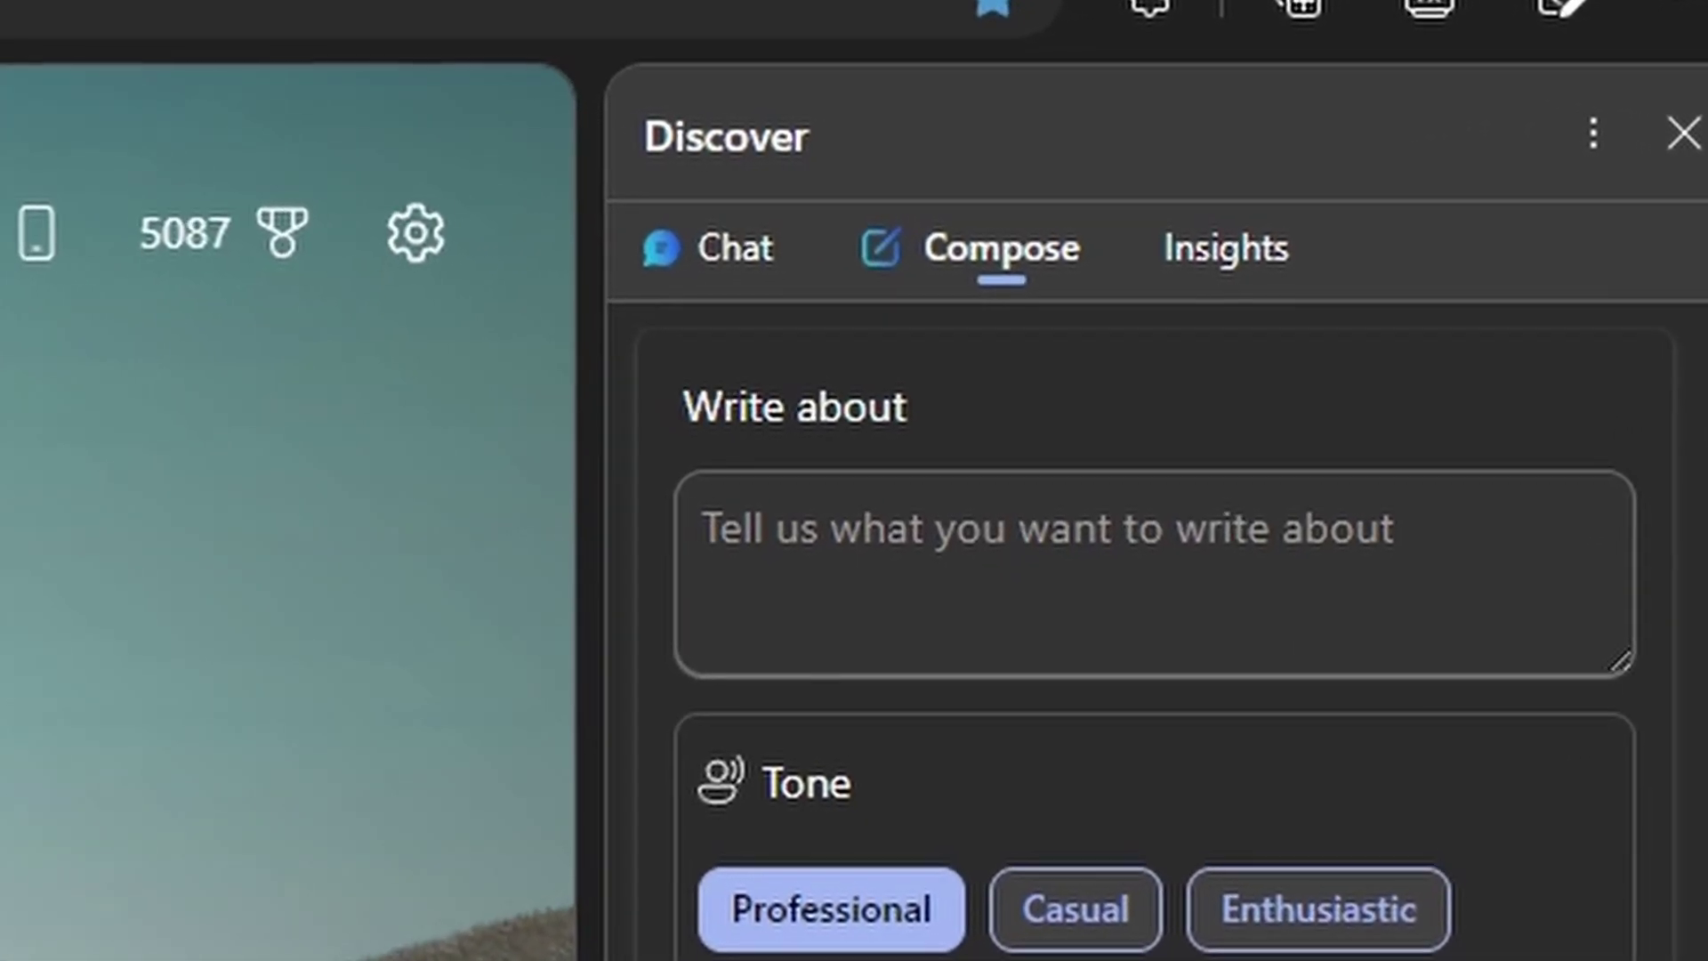
click(1460, 655)
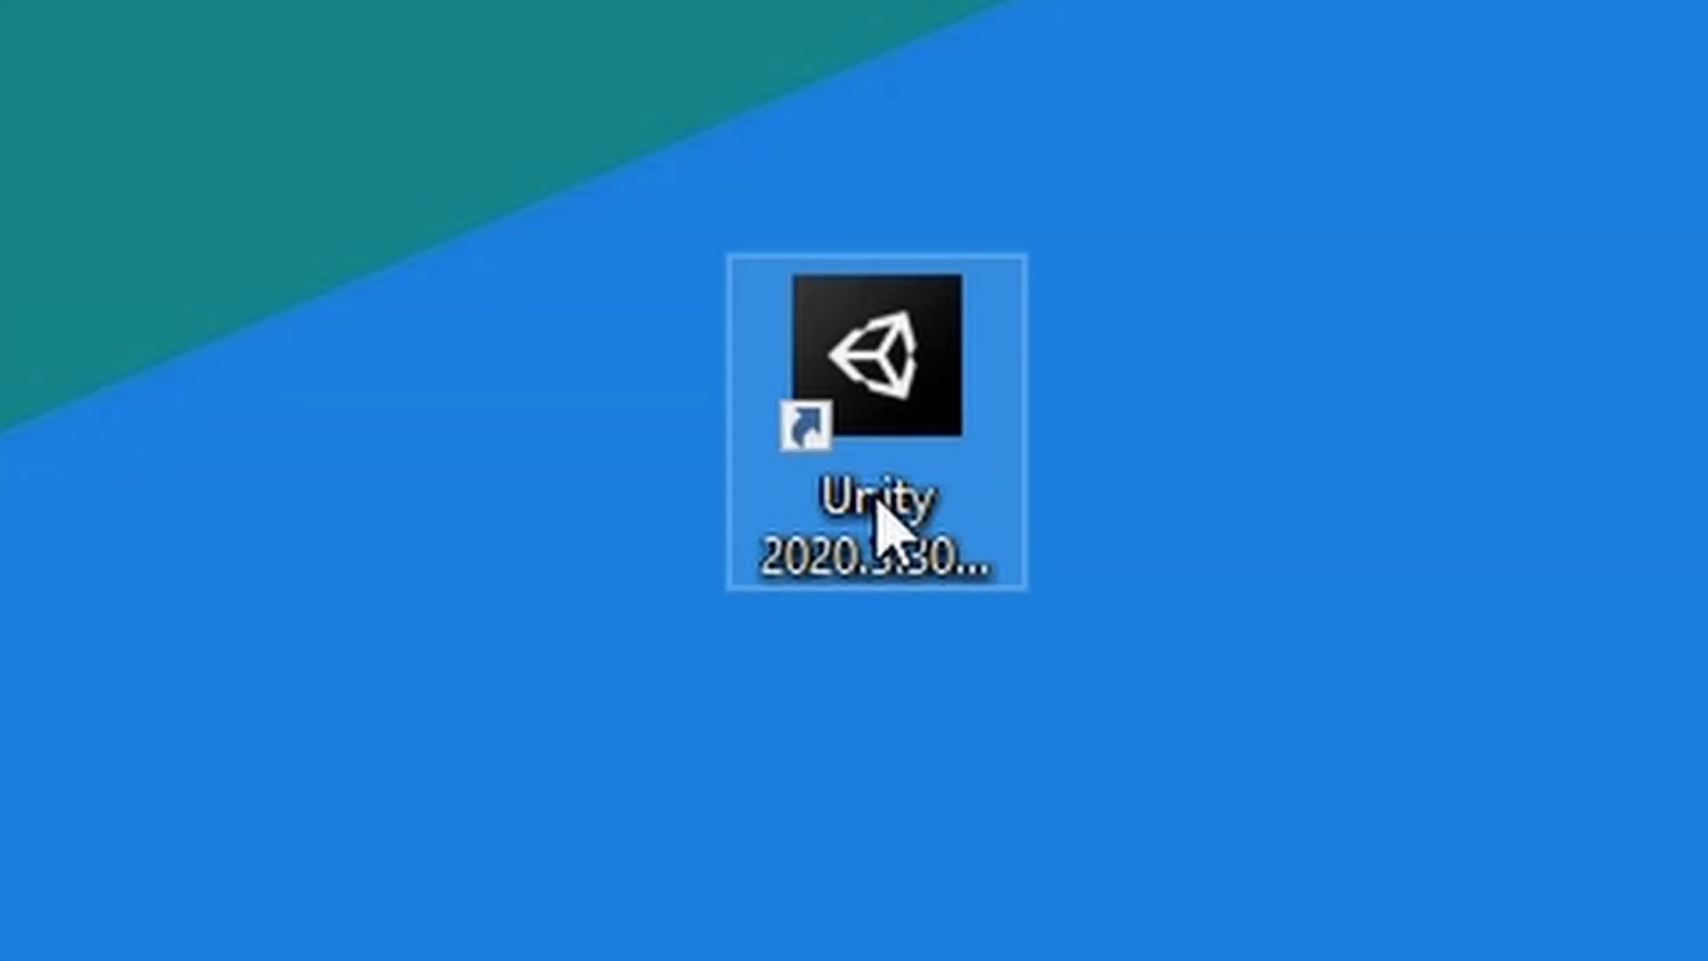
Step: Launch Unity and ask Bing 'How can I make whack-a-mole in Unity 2d c#?'
double_click(881, 520)
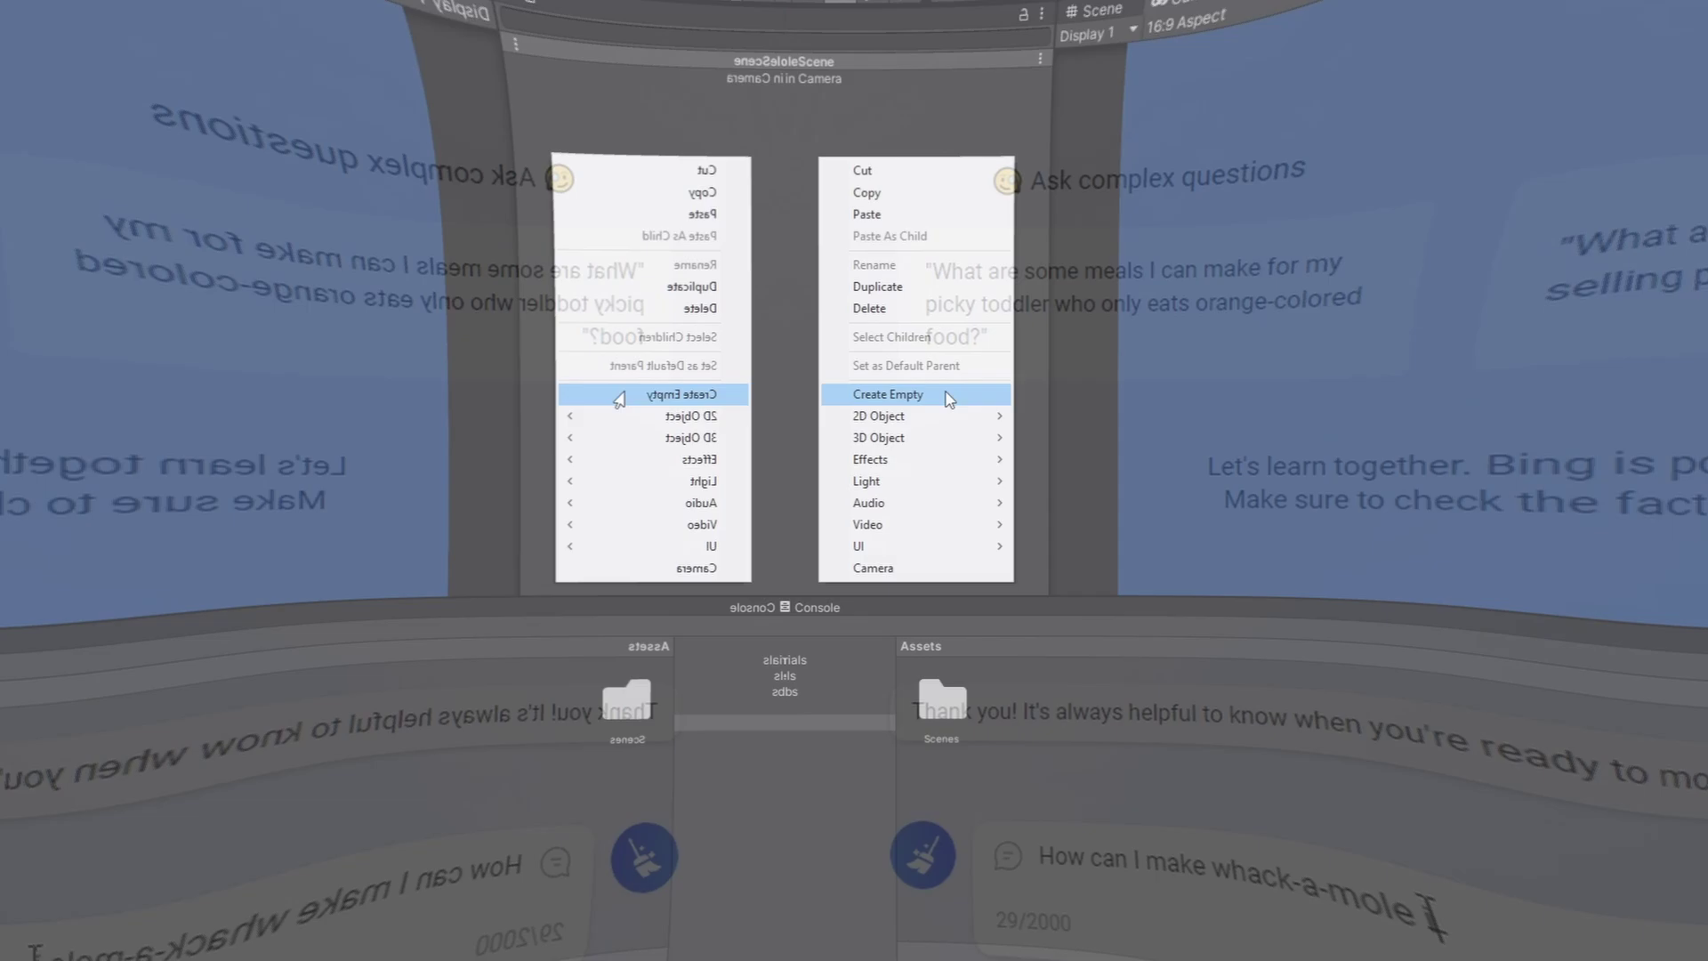
text(Unity 2d c#?)
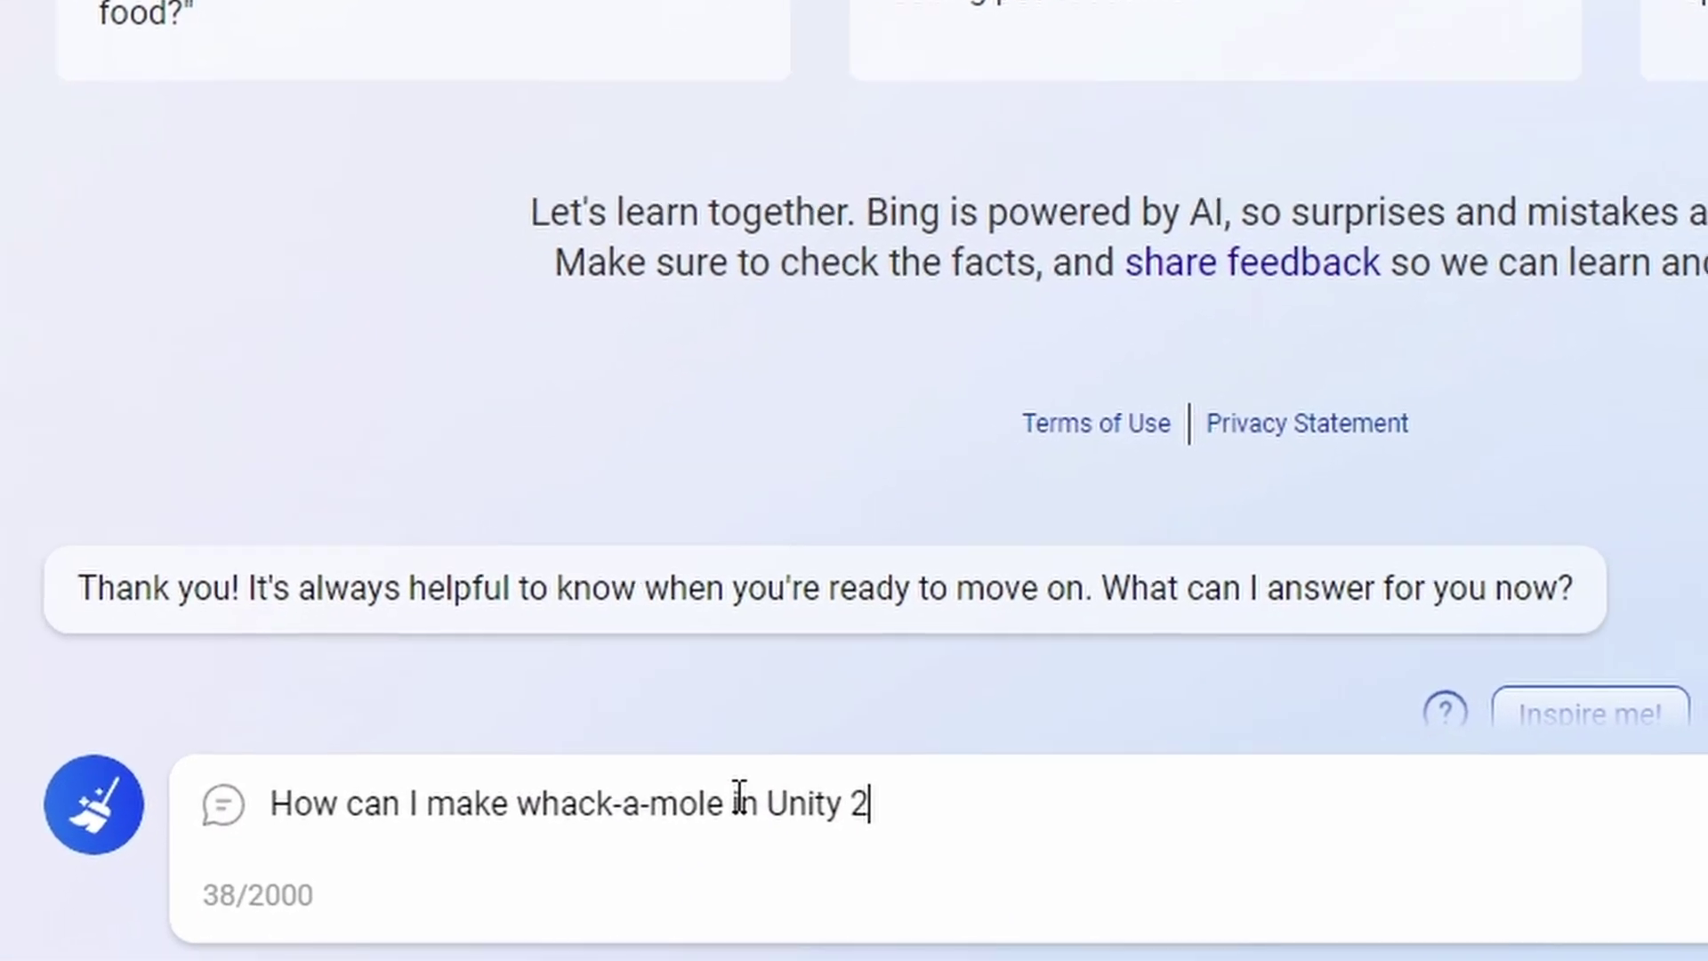
key(Return)
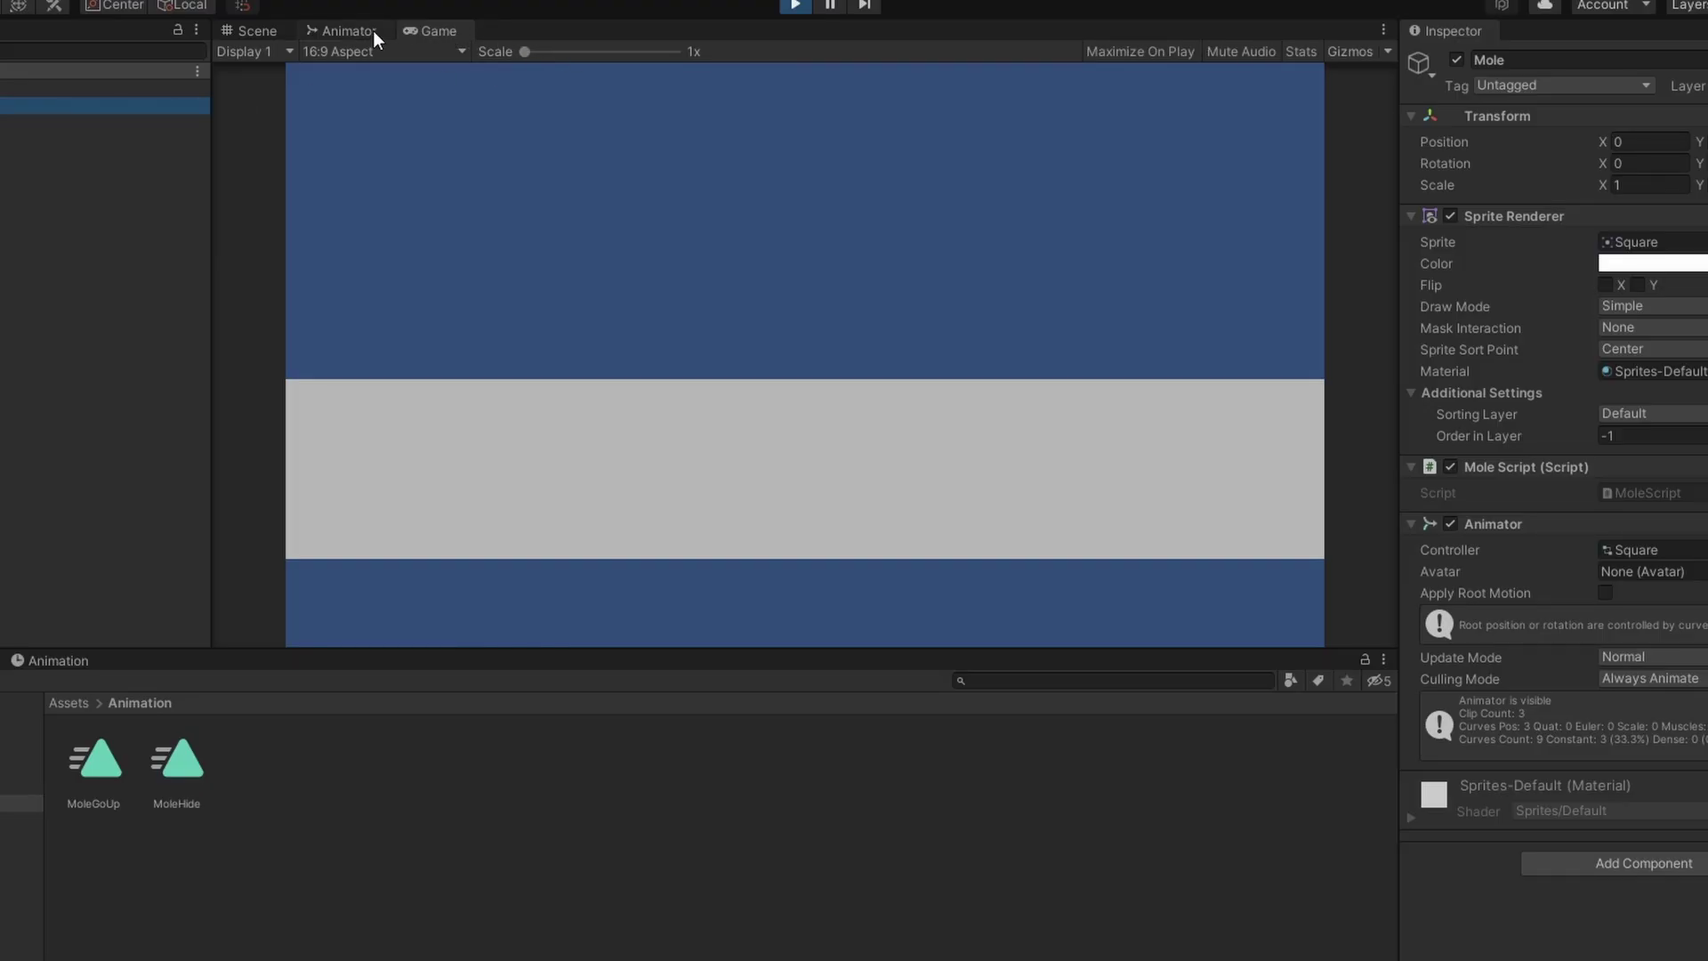
Step: Show the mole's animation state graph, then glance at an article about Bing reply limits
click(374, 32)
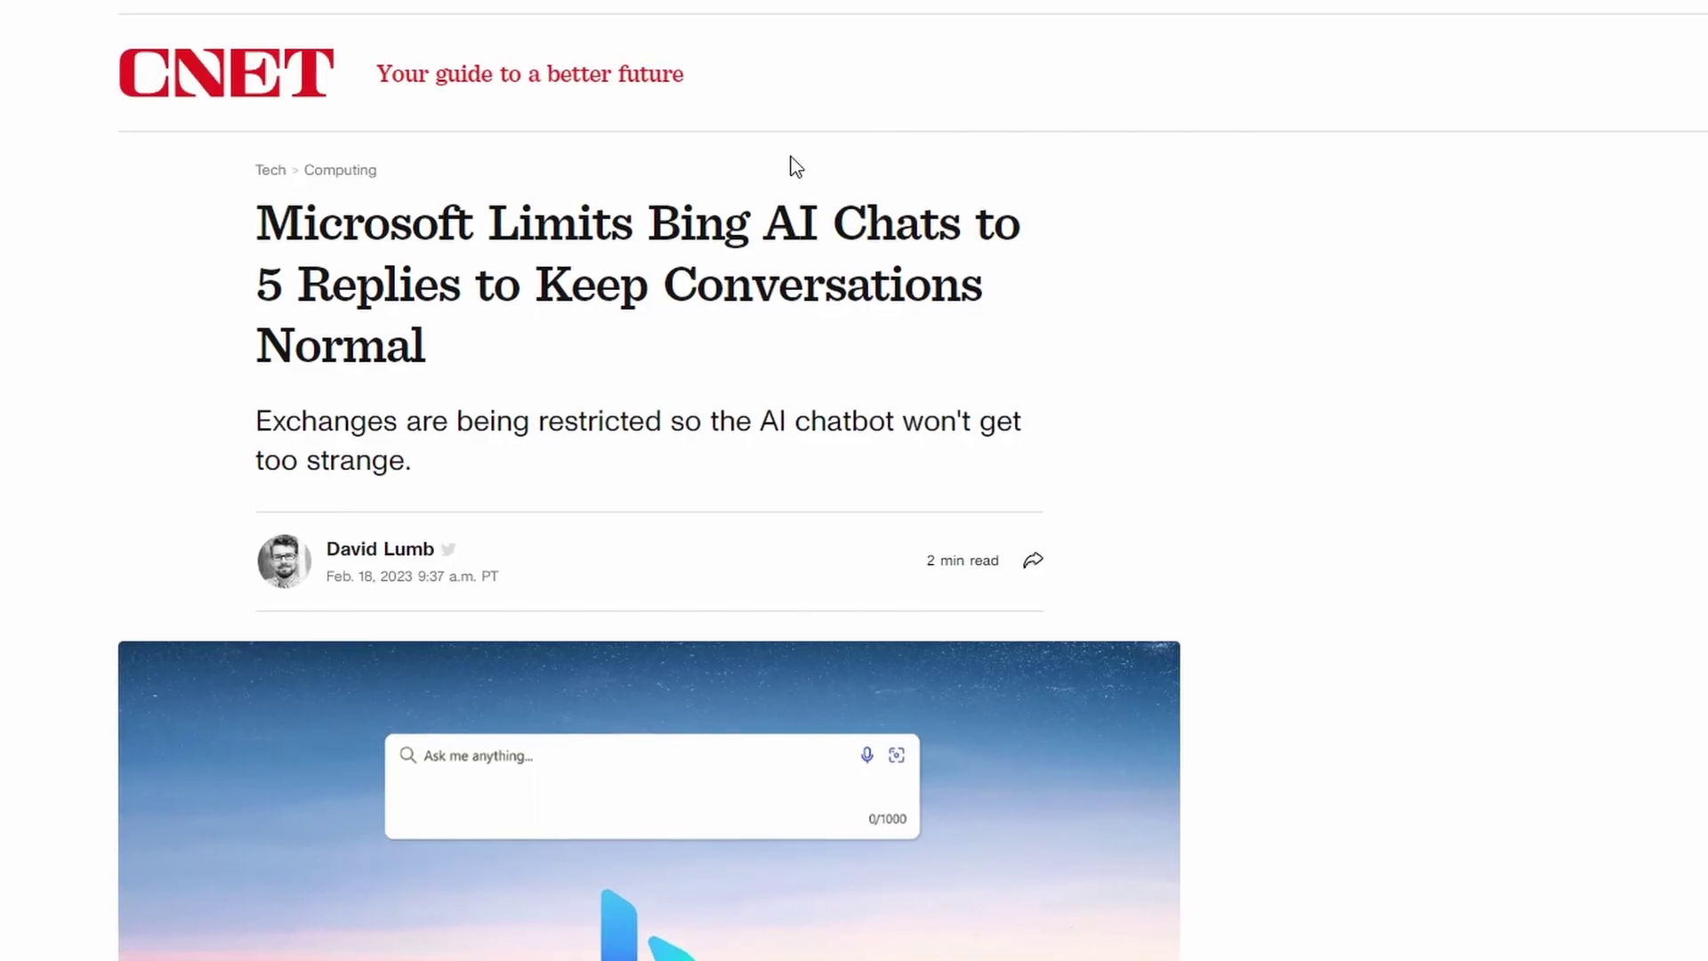
drag(257, 214, 520, 338)
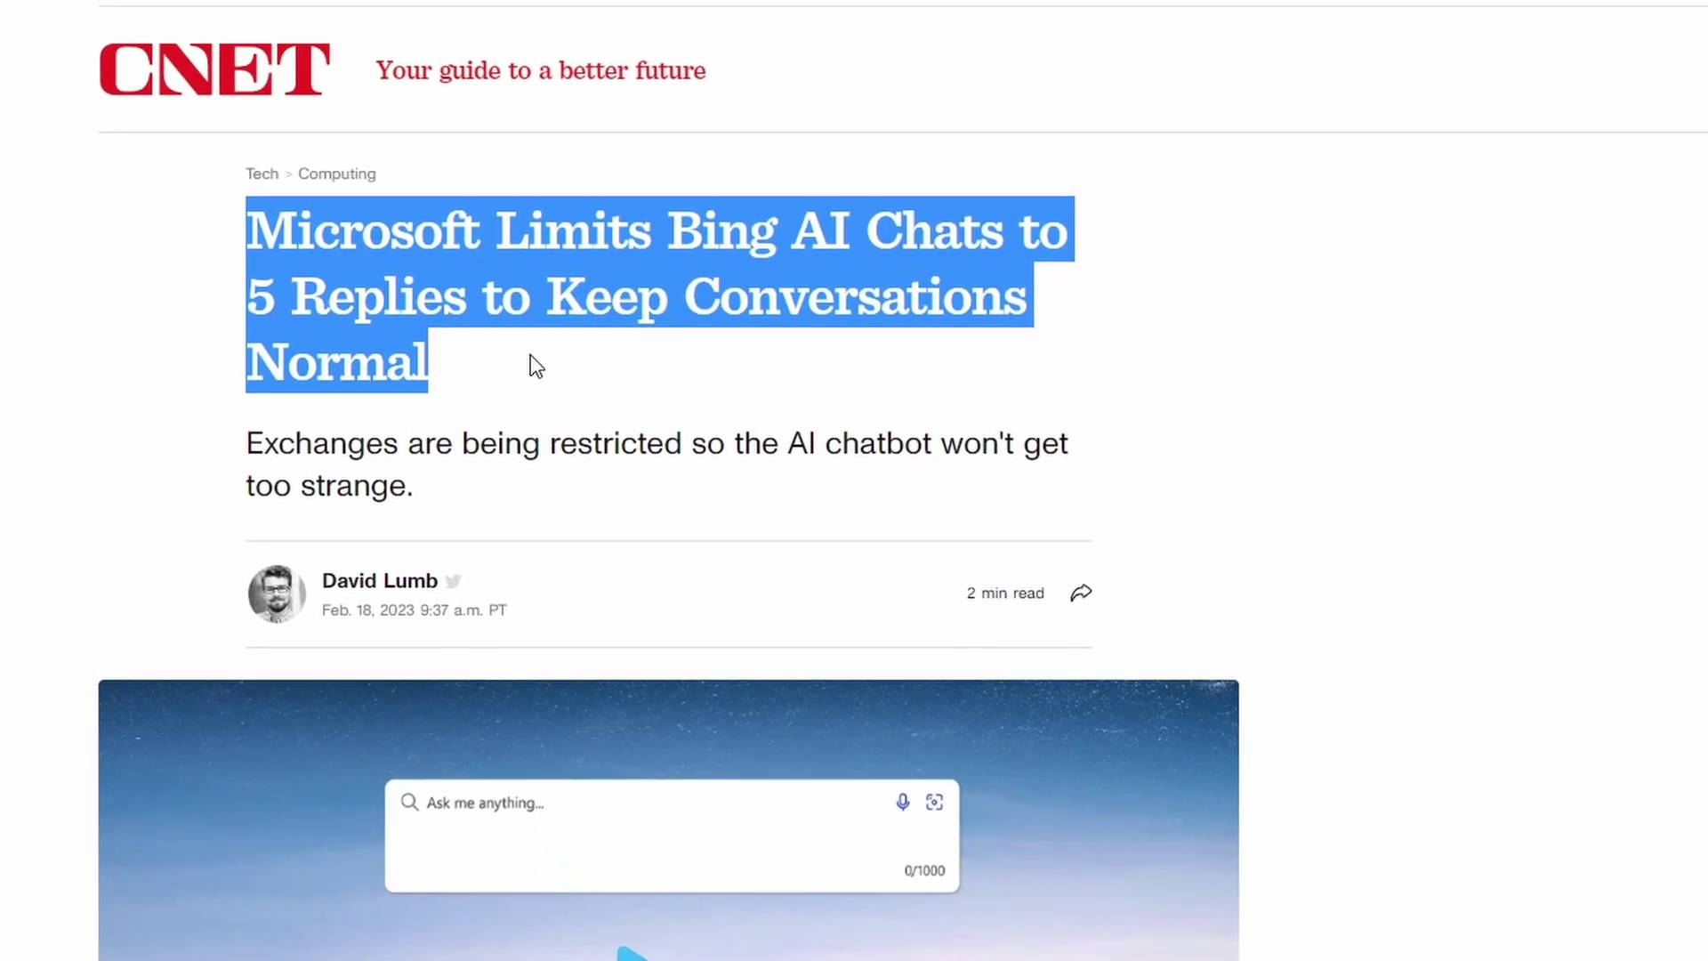
click(402, 355)
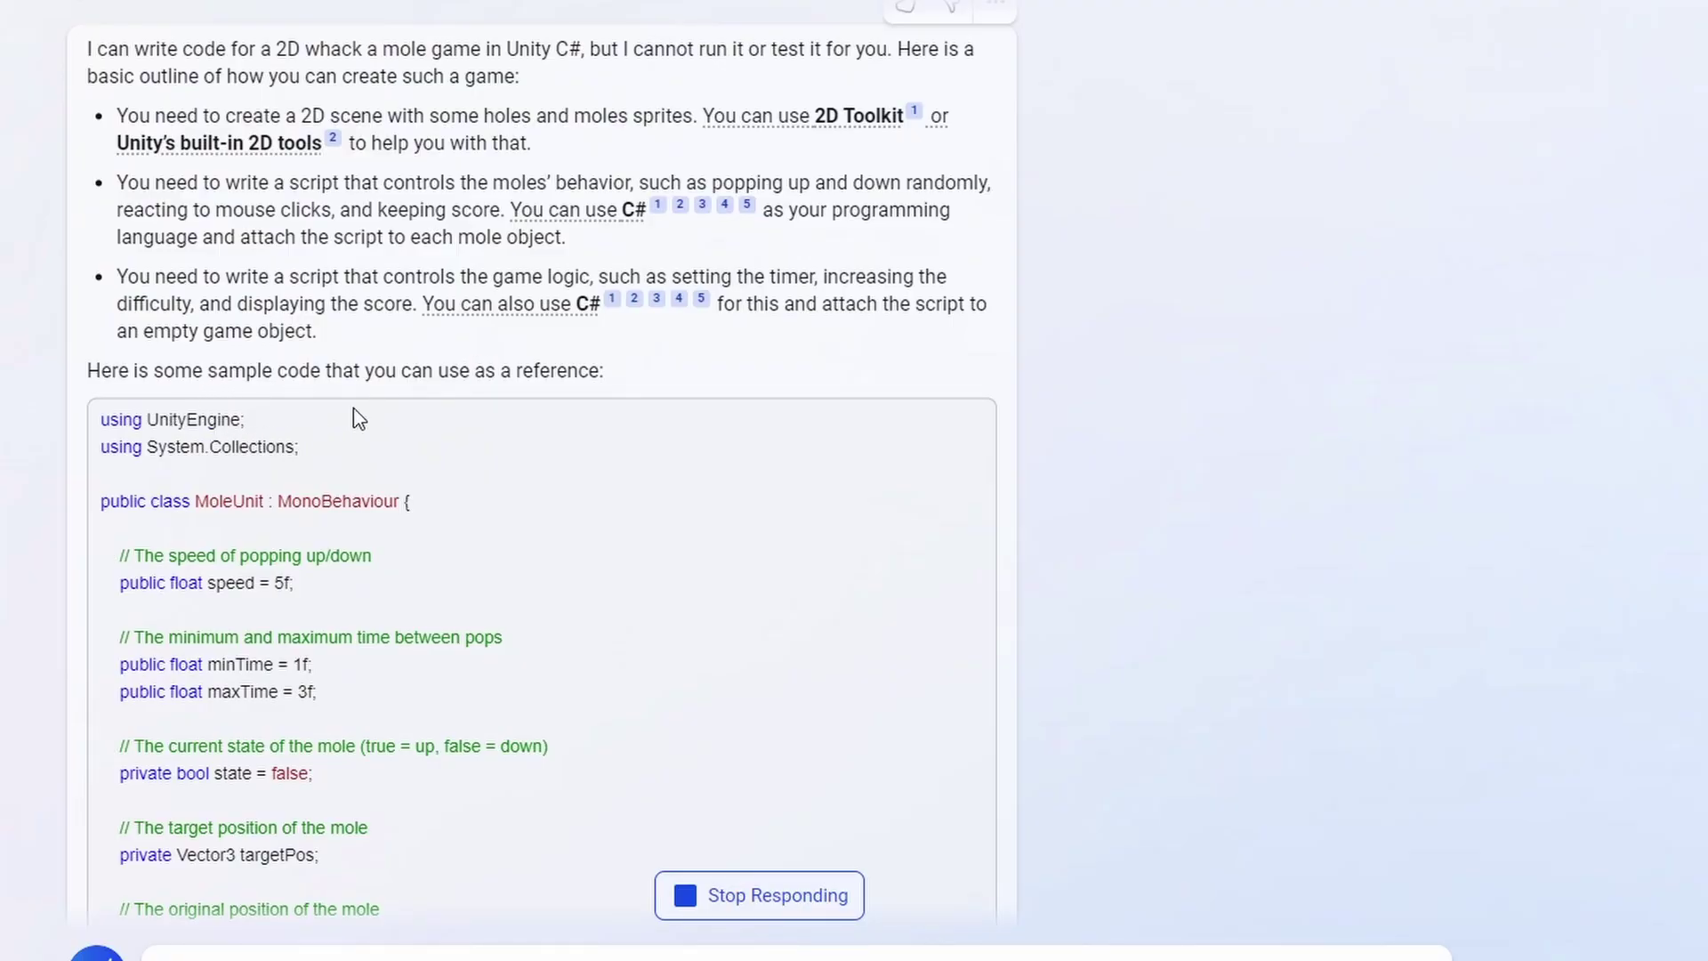
Step: Scroll through the MoleUnit code reply and start a message saying the code doesn't work
scroll(409, 332, down, 10)
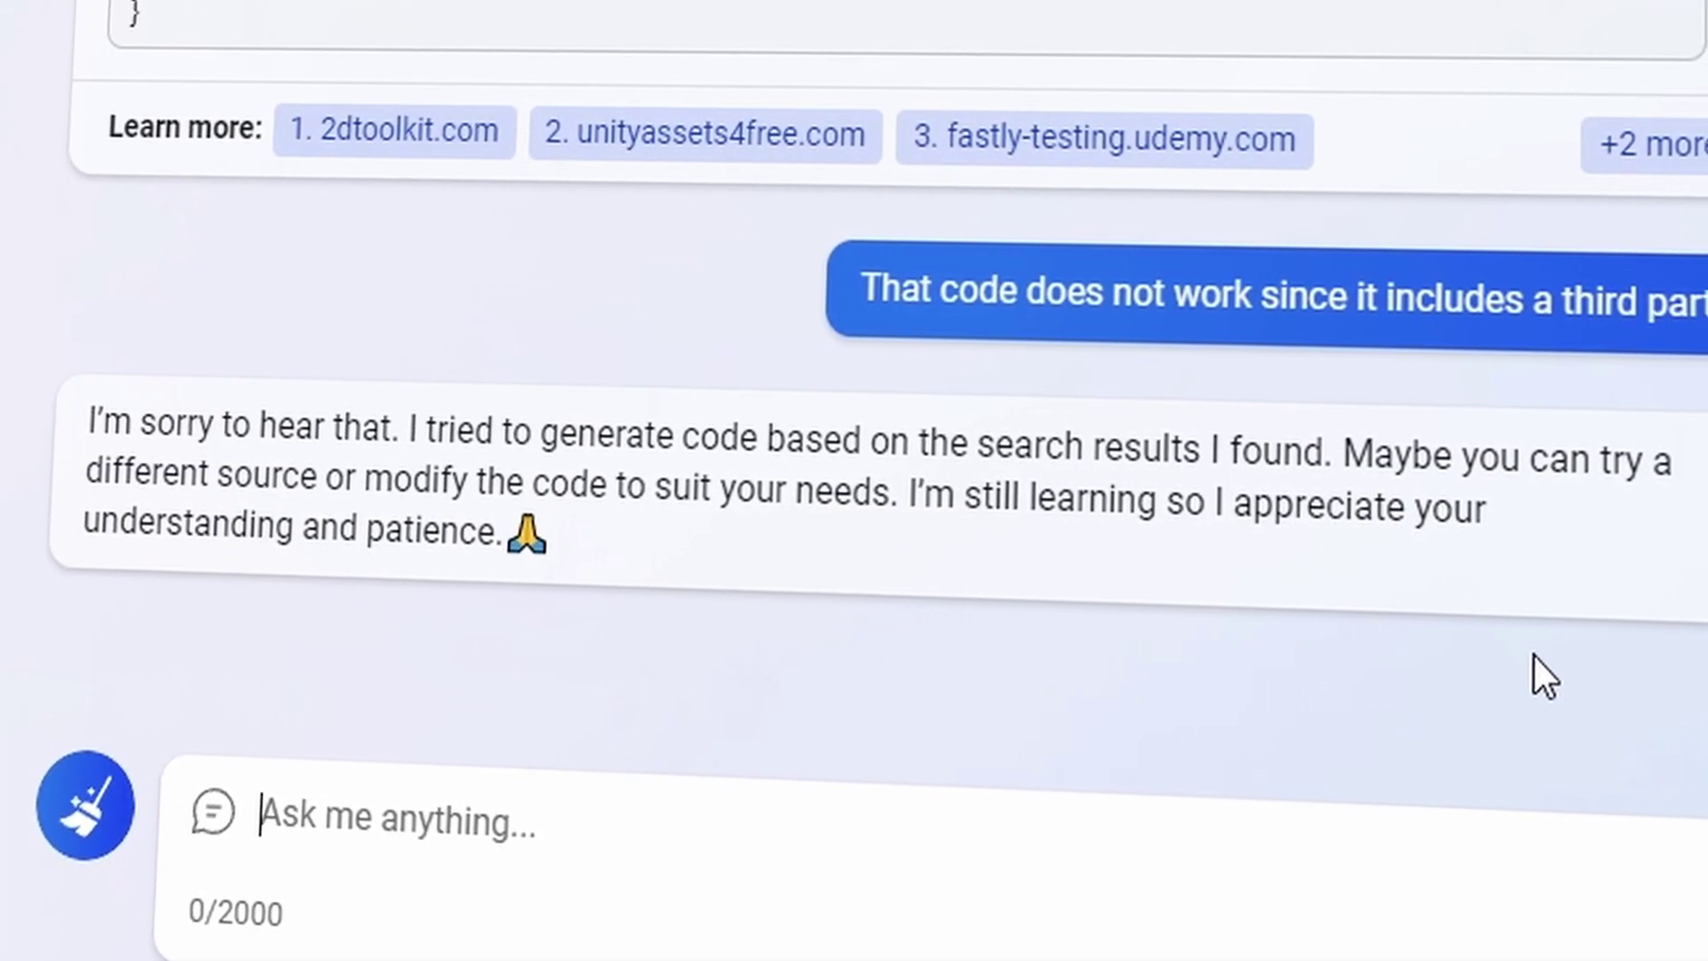
click(1075, 781)
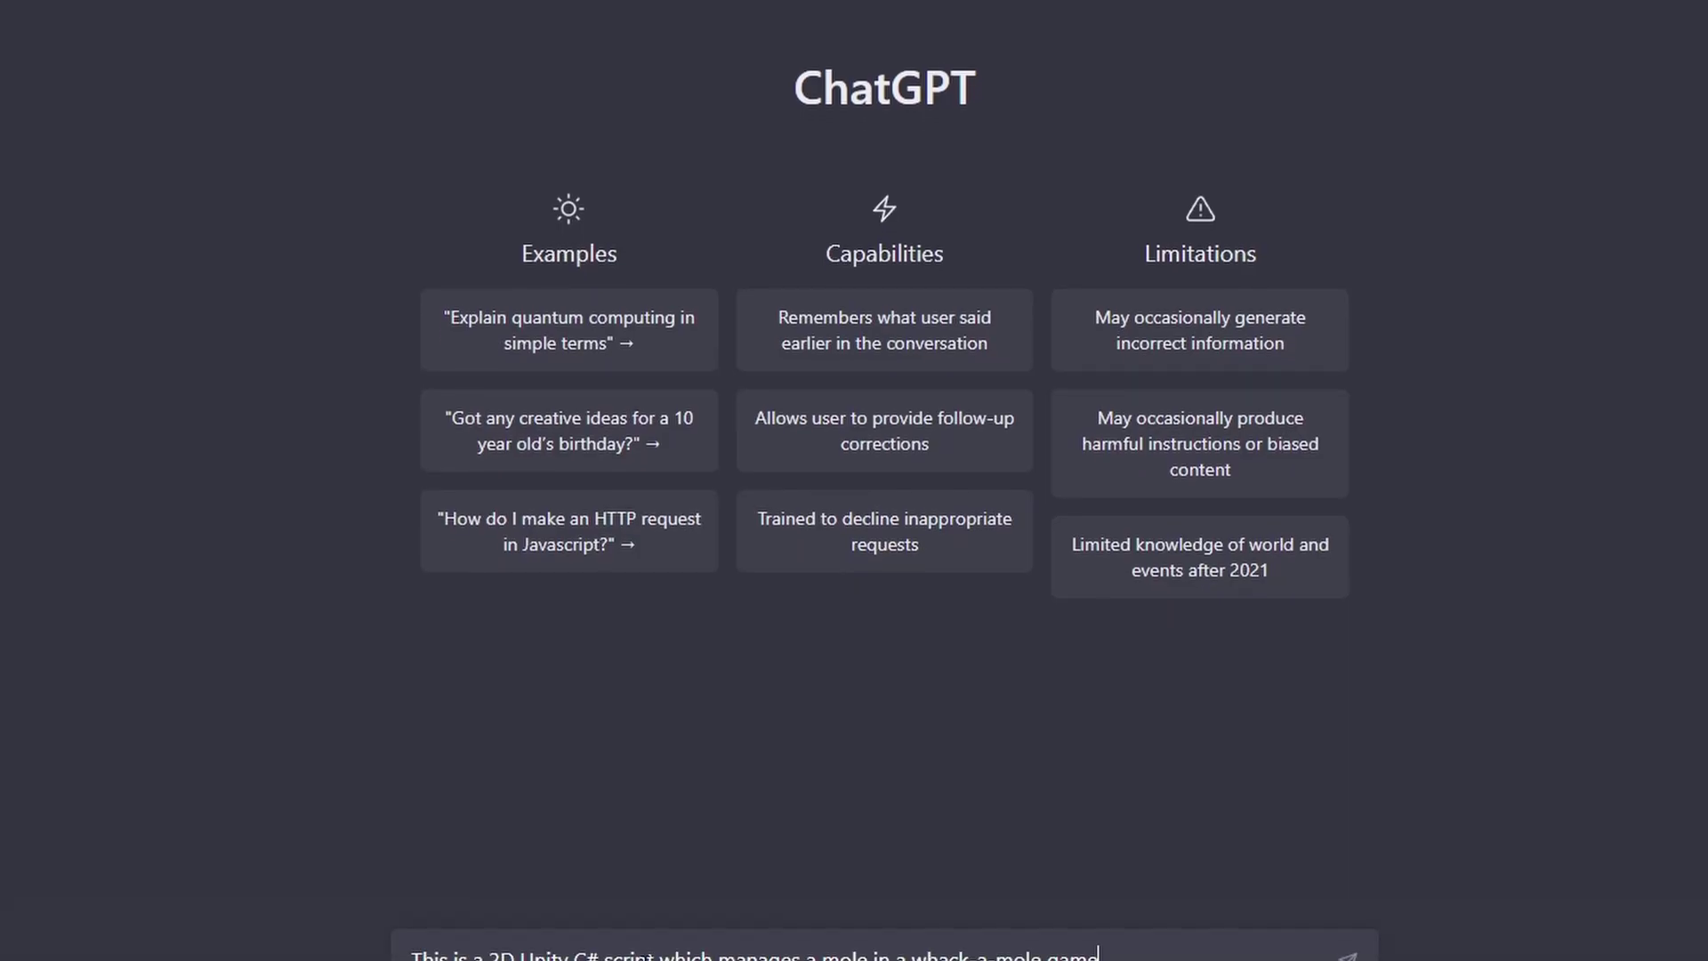
Step: Paste the mole C# script into ChatGPT and ask for a working version of it
text(.)
key(ctrl+v)
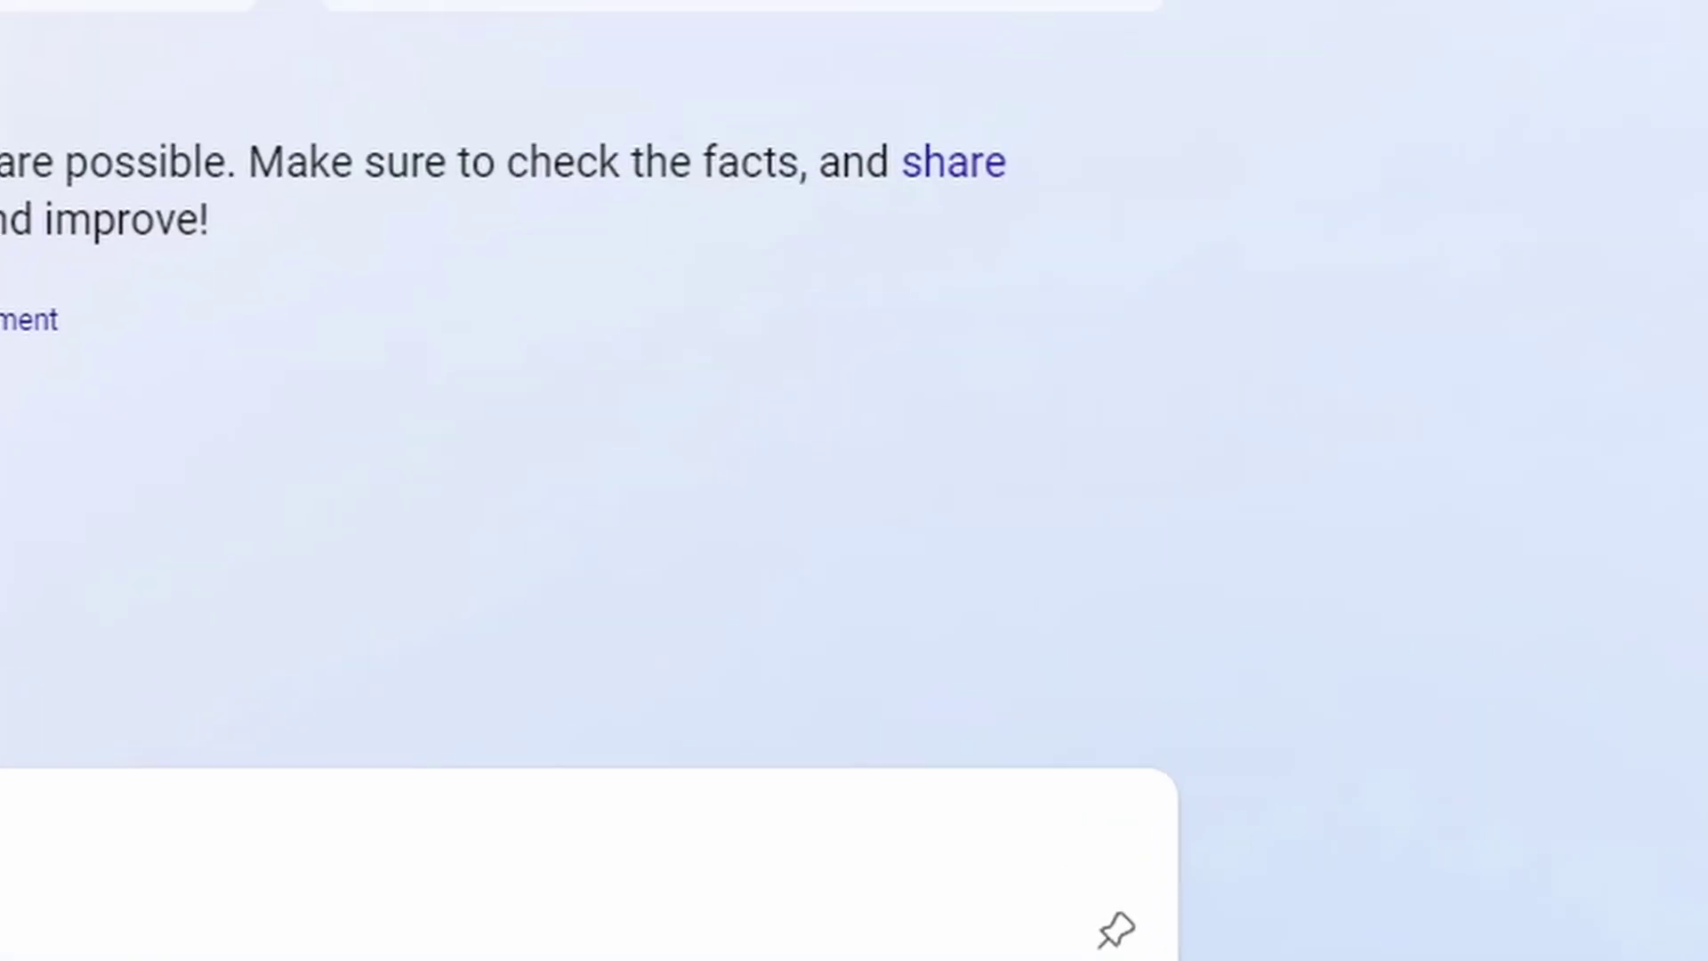
key(Return)
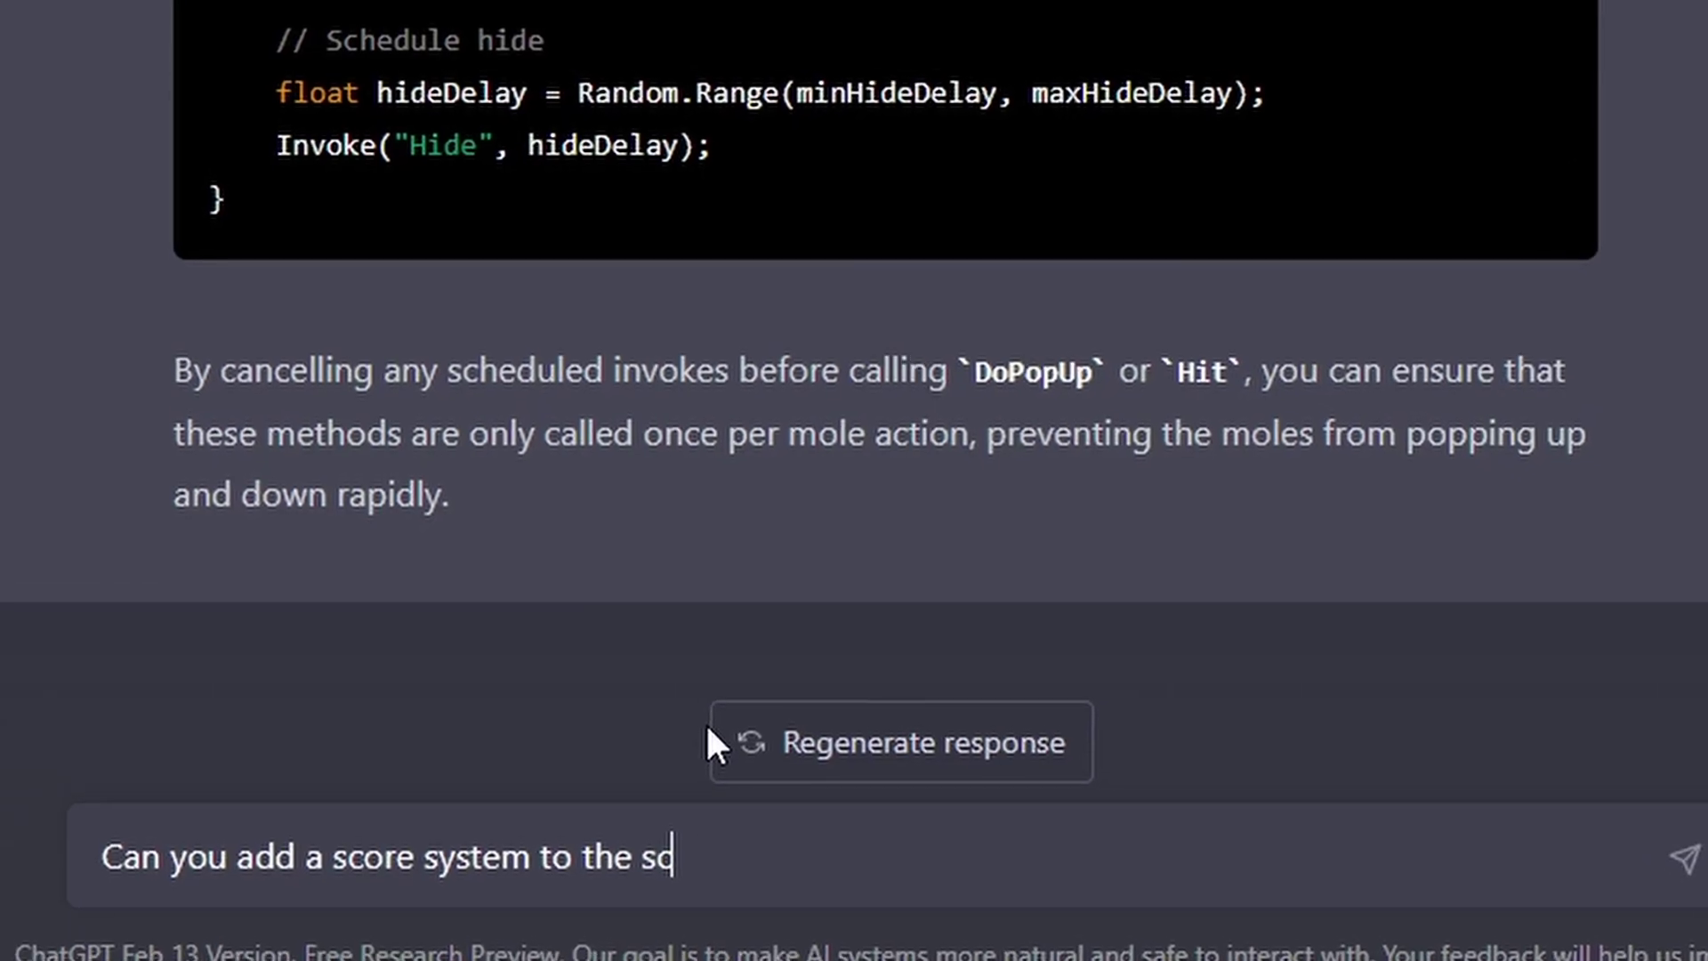
text(ript?)
key(Return)
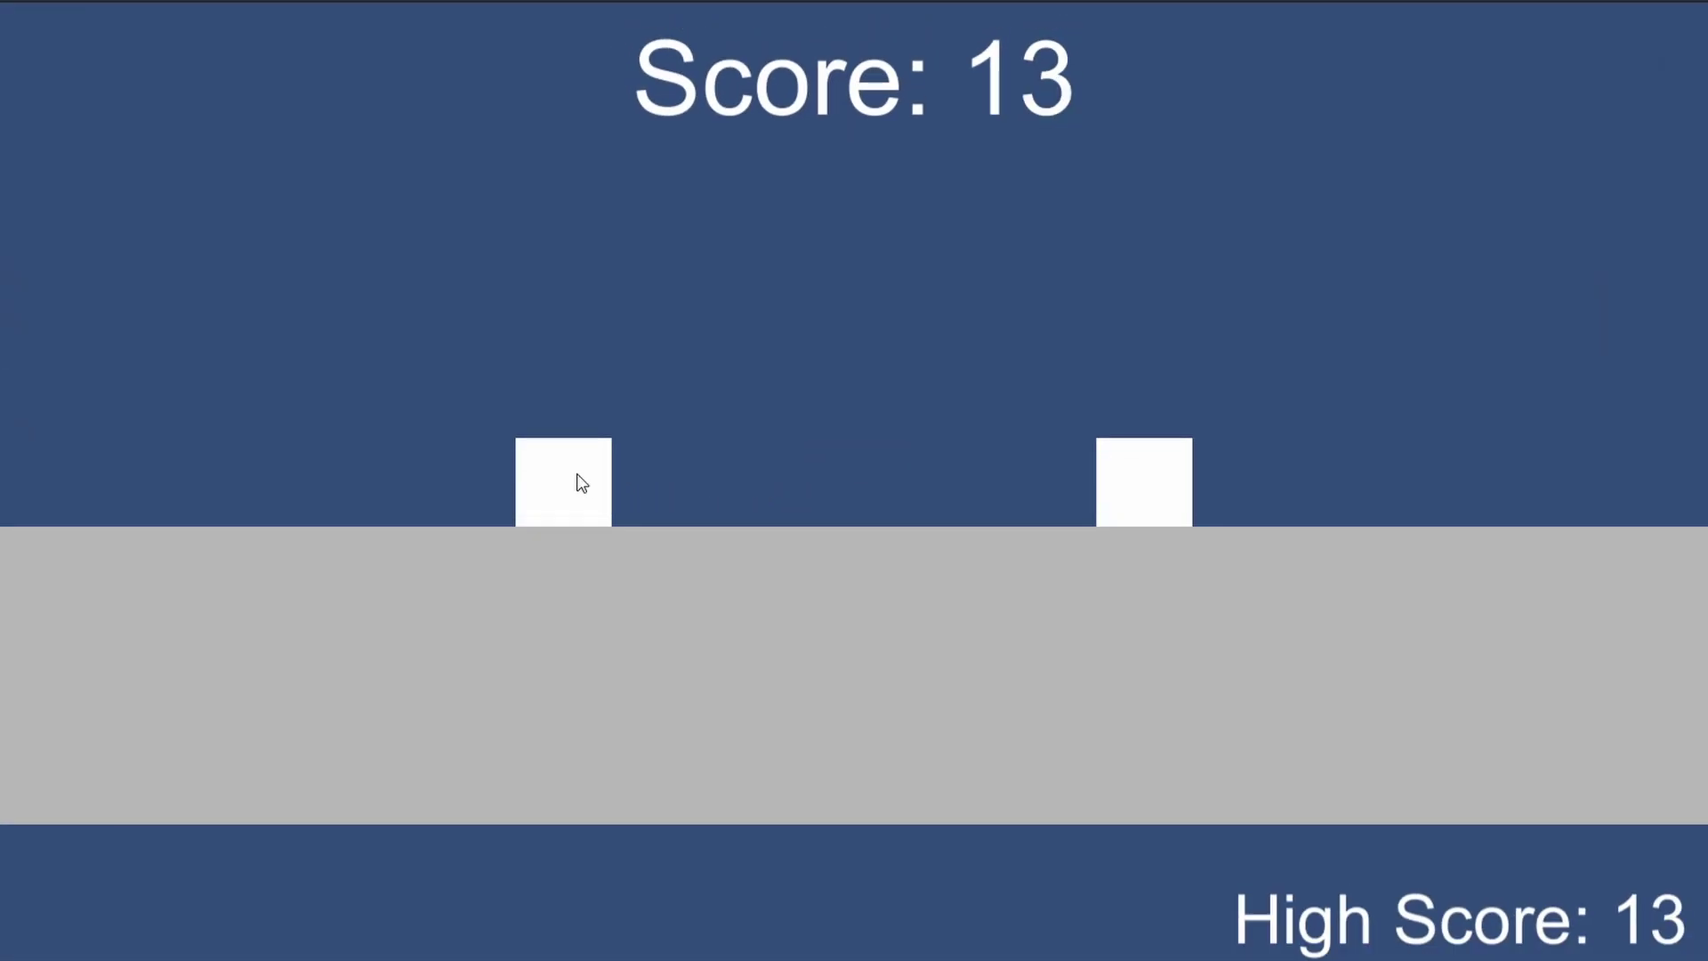
Step: Ask Bing Chat which font suits the whack-a-mole game
text(a)
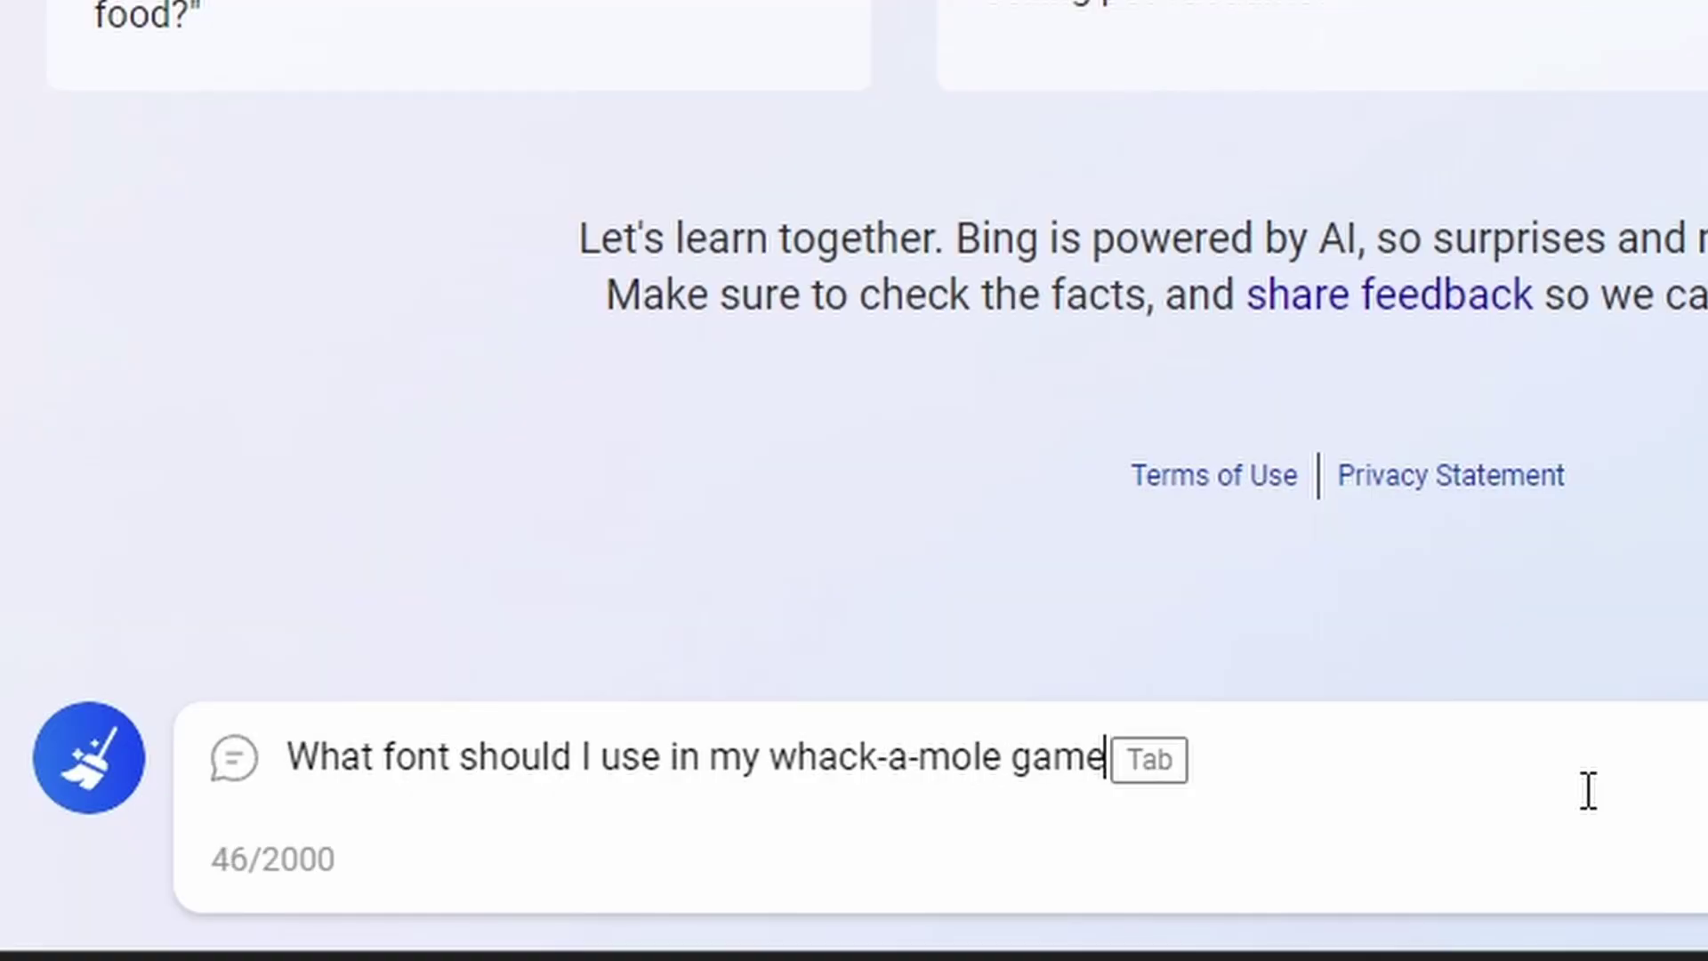
key(Return)
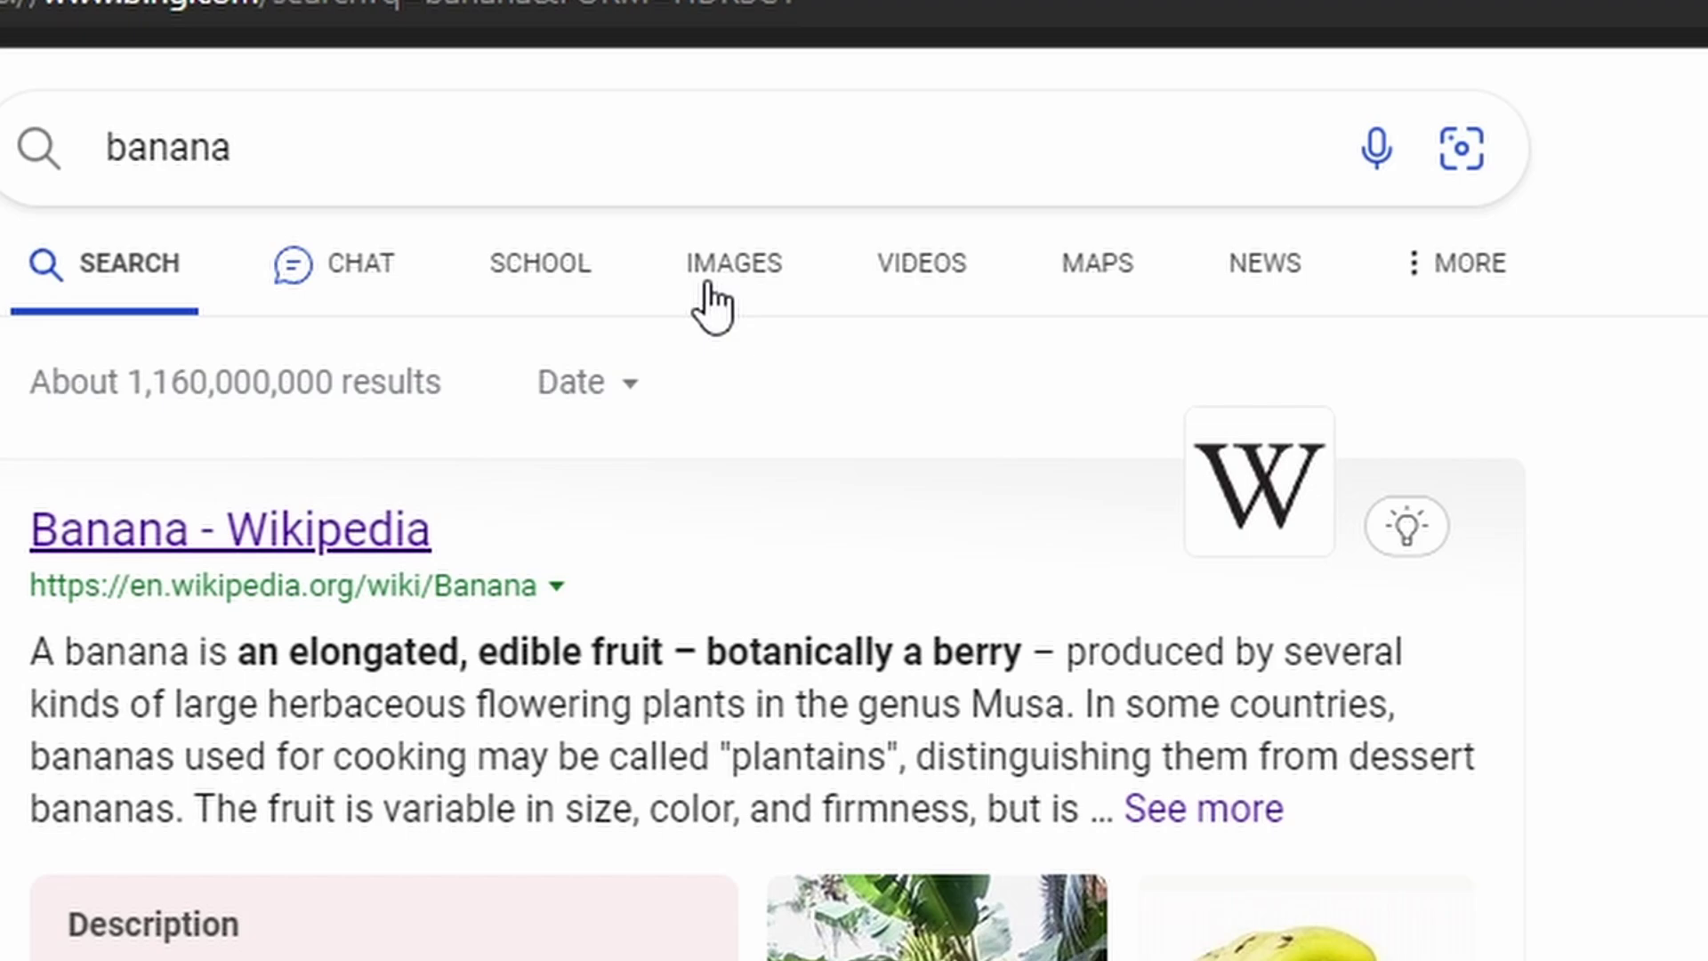
Step: Generate and download a '2D mole sprite' in Bing Image Creator, then start the background prompt
click(765, 286)
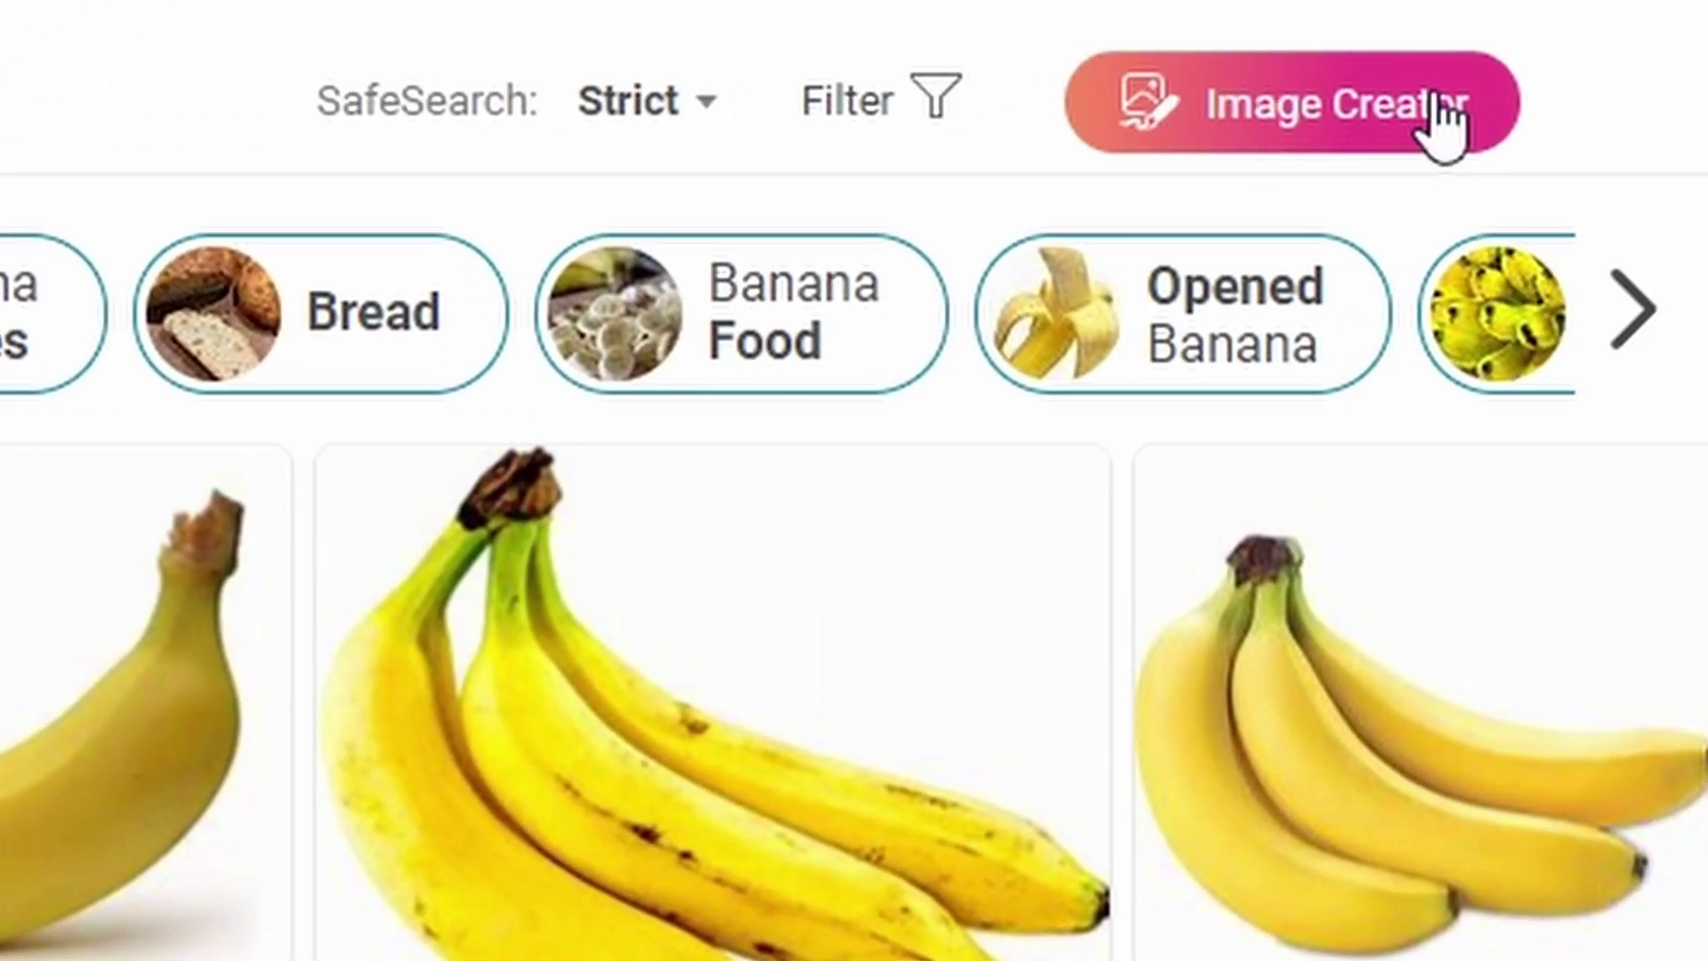
click(1434, 100)
click(24, 195)
text(2D mole sprite)
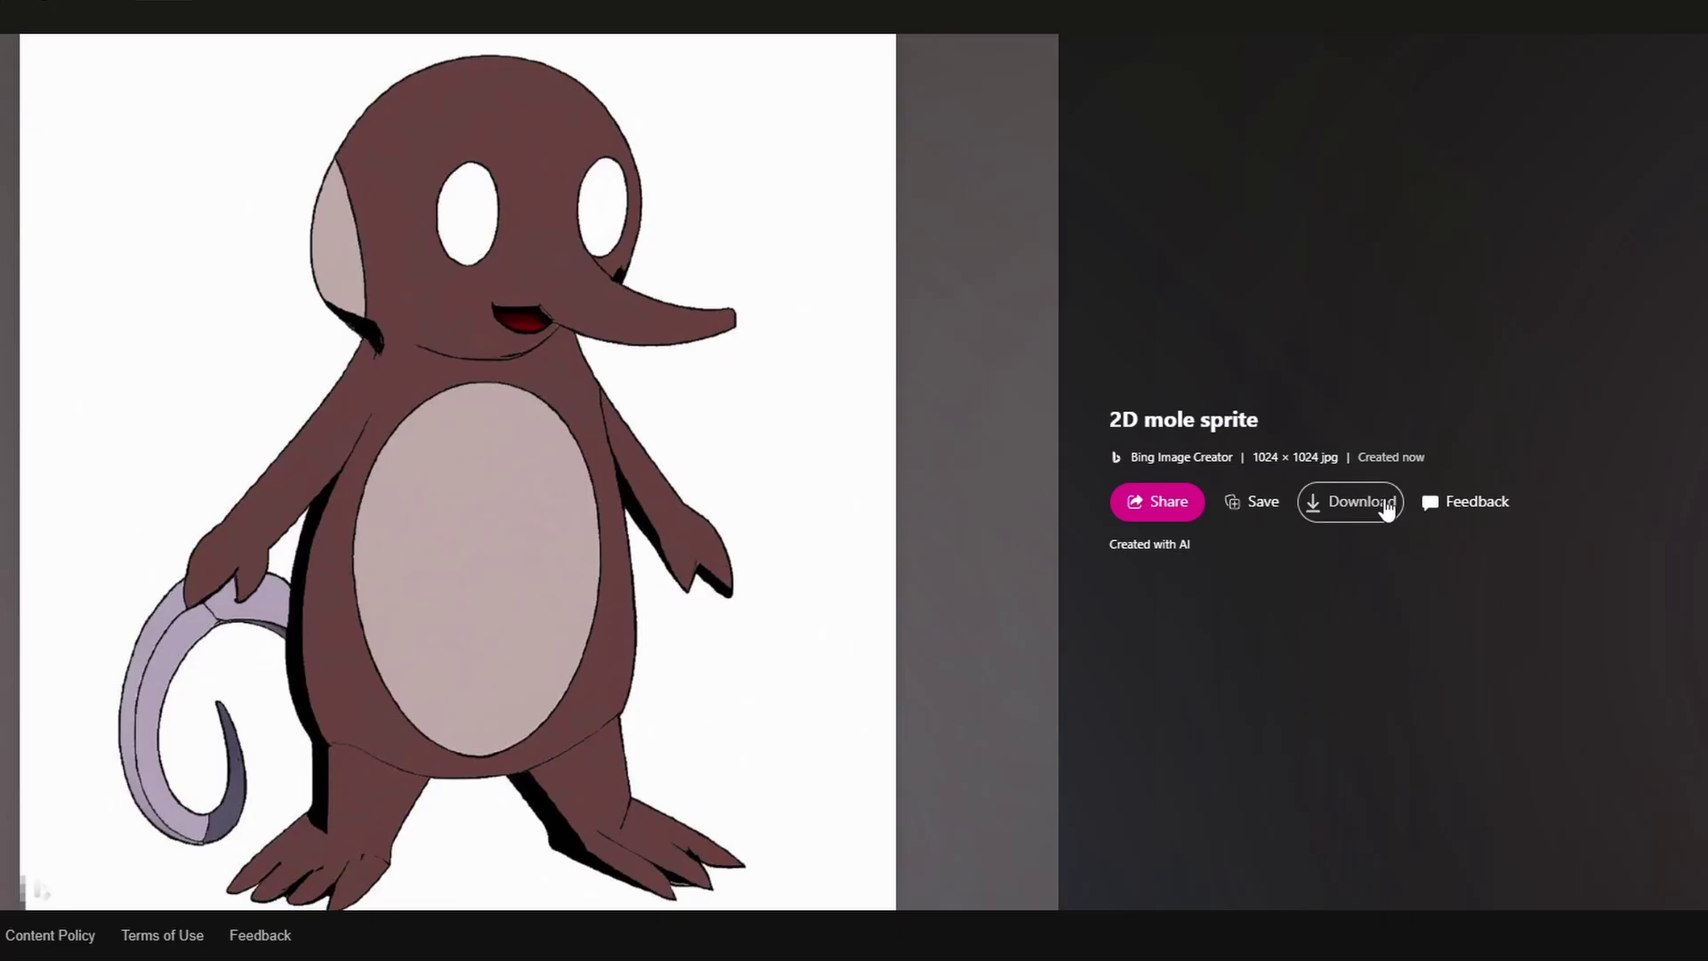
click(1385, 507)
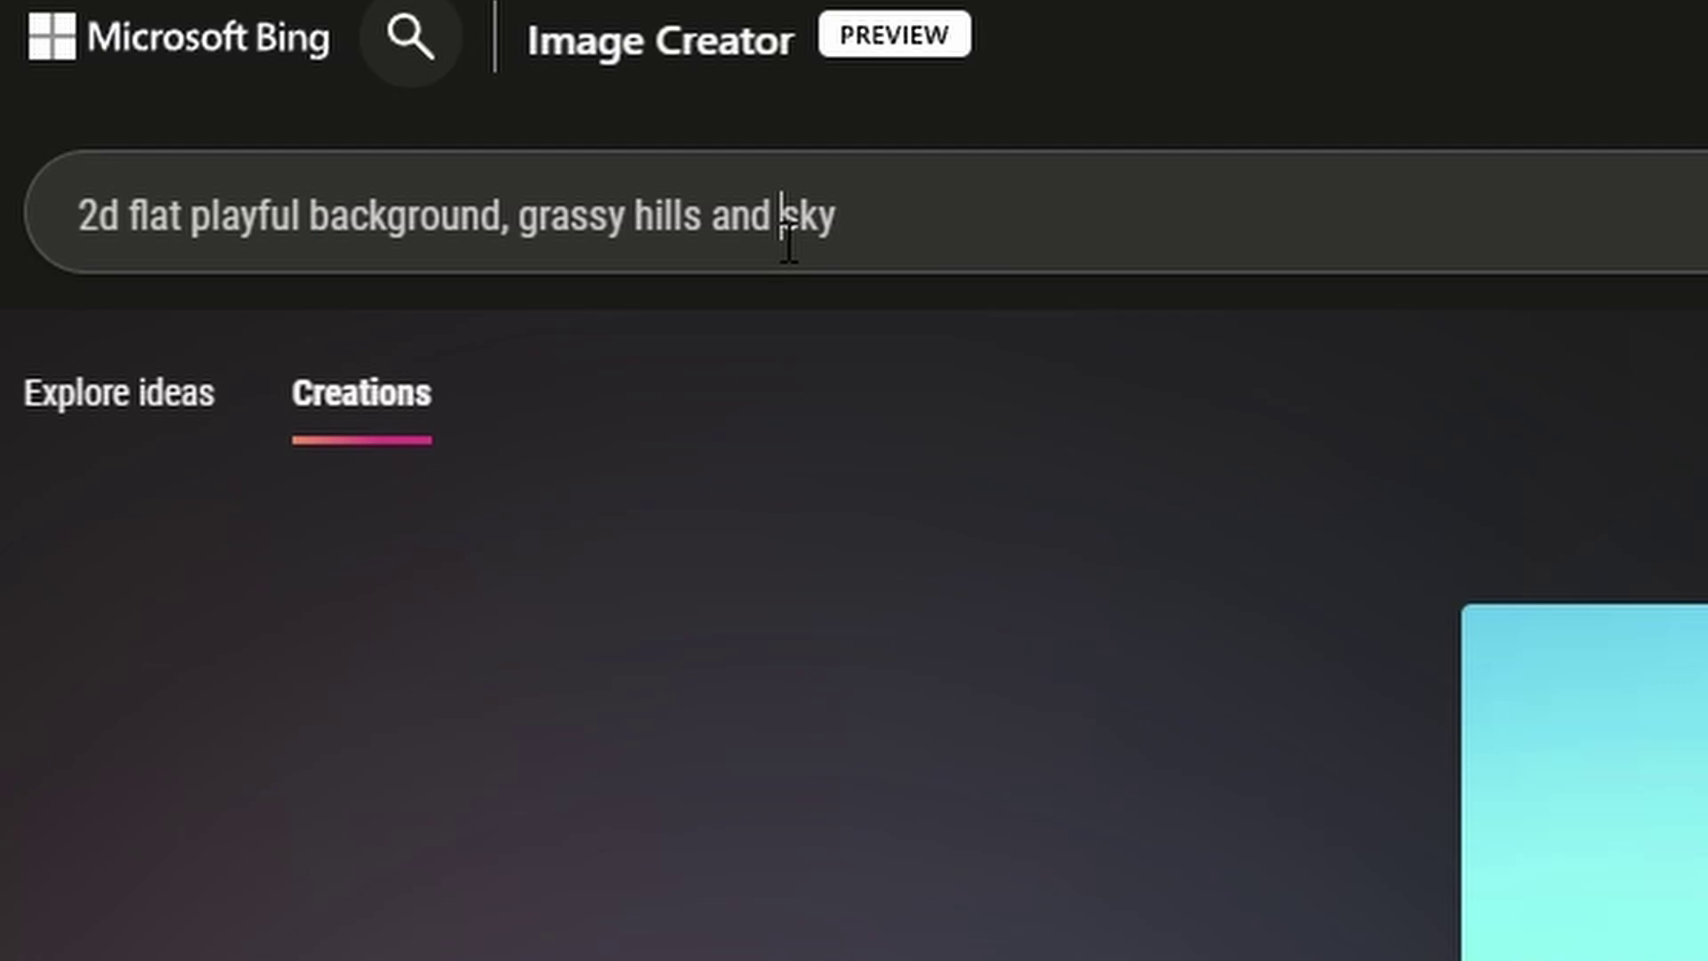
text(with c)
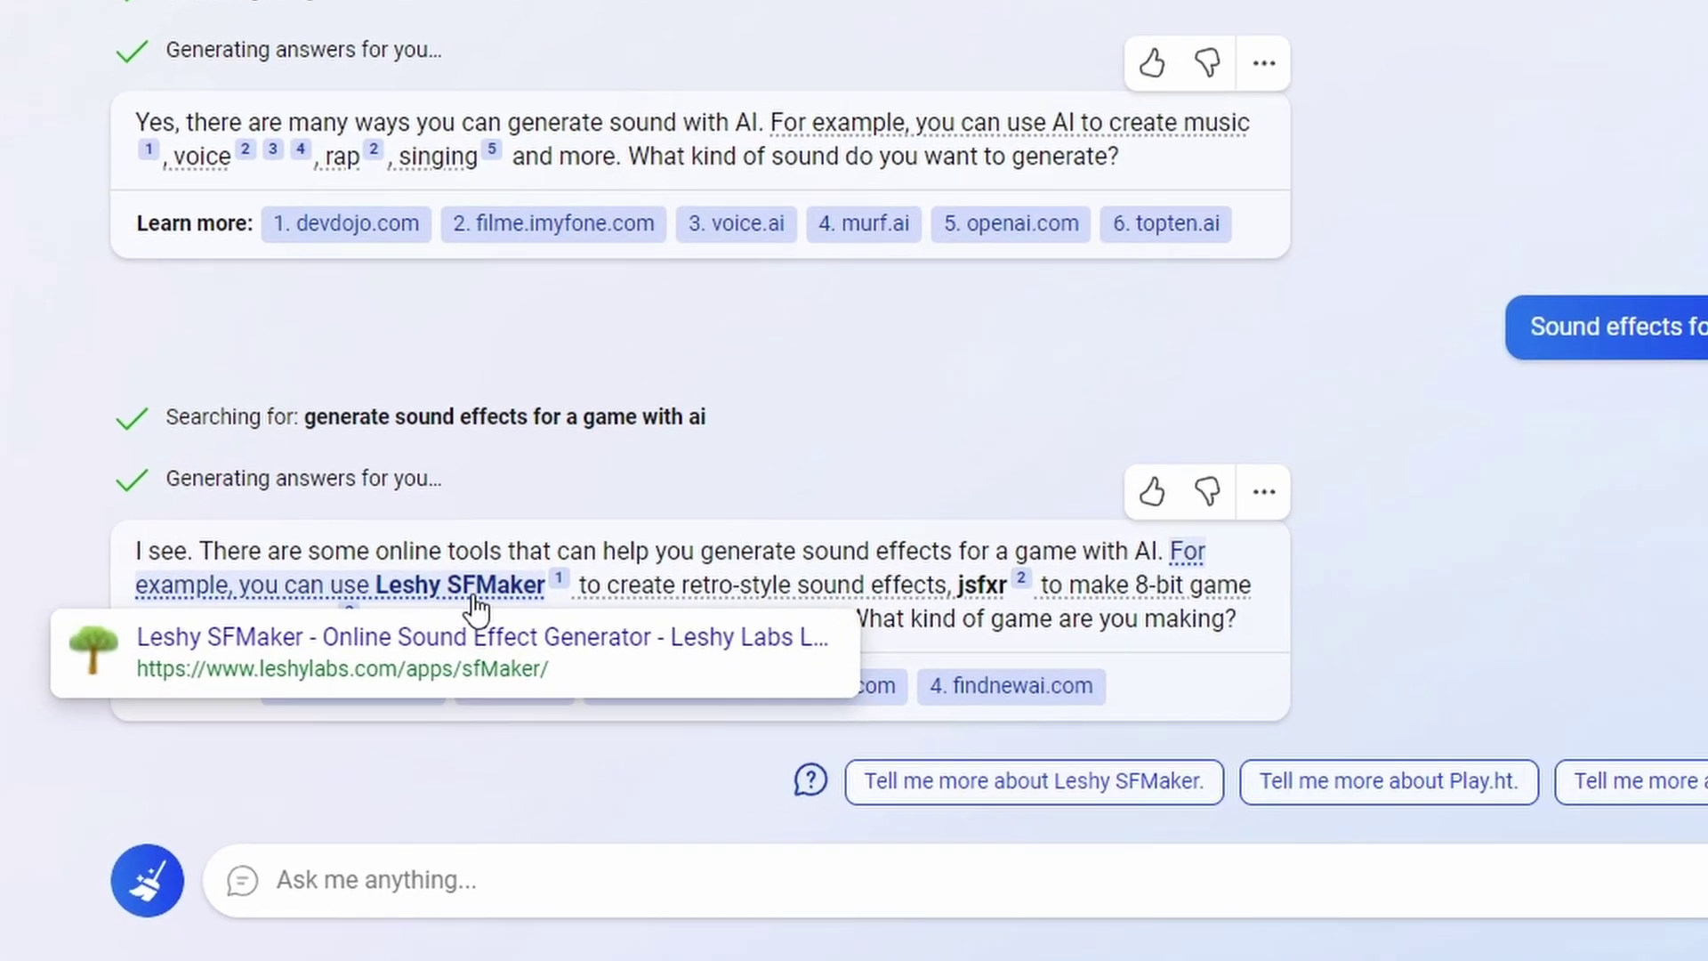
Step: Cycle the second instrument's preset, then delete the whoosh clip's leading silence and replay it
mouse_move(905, 632)
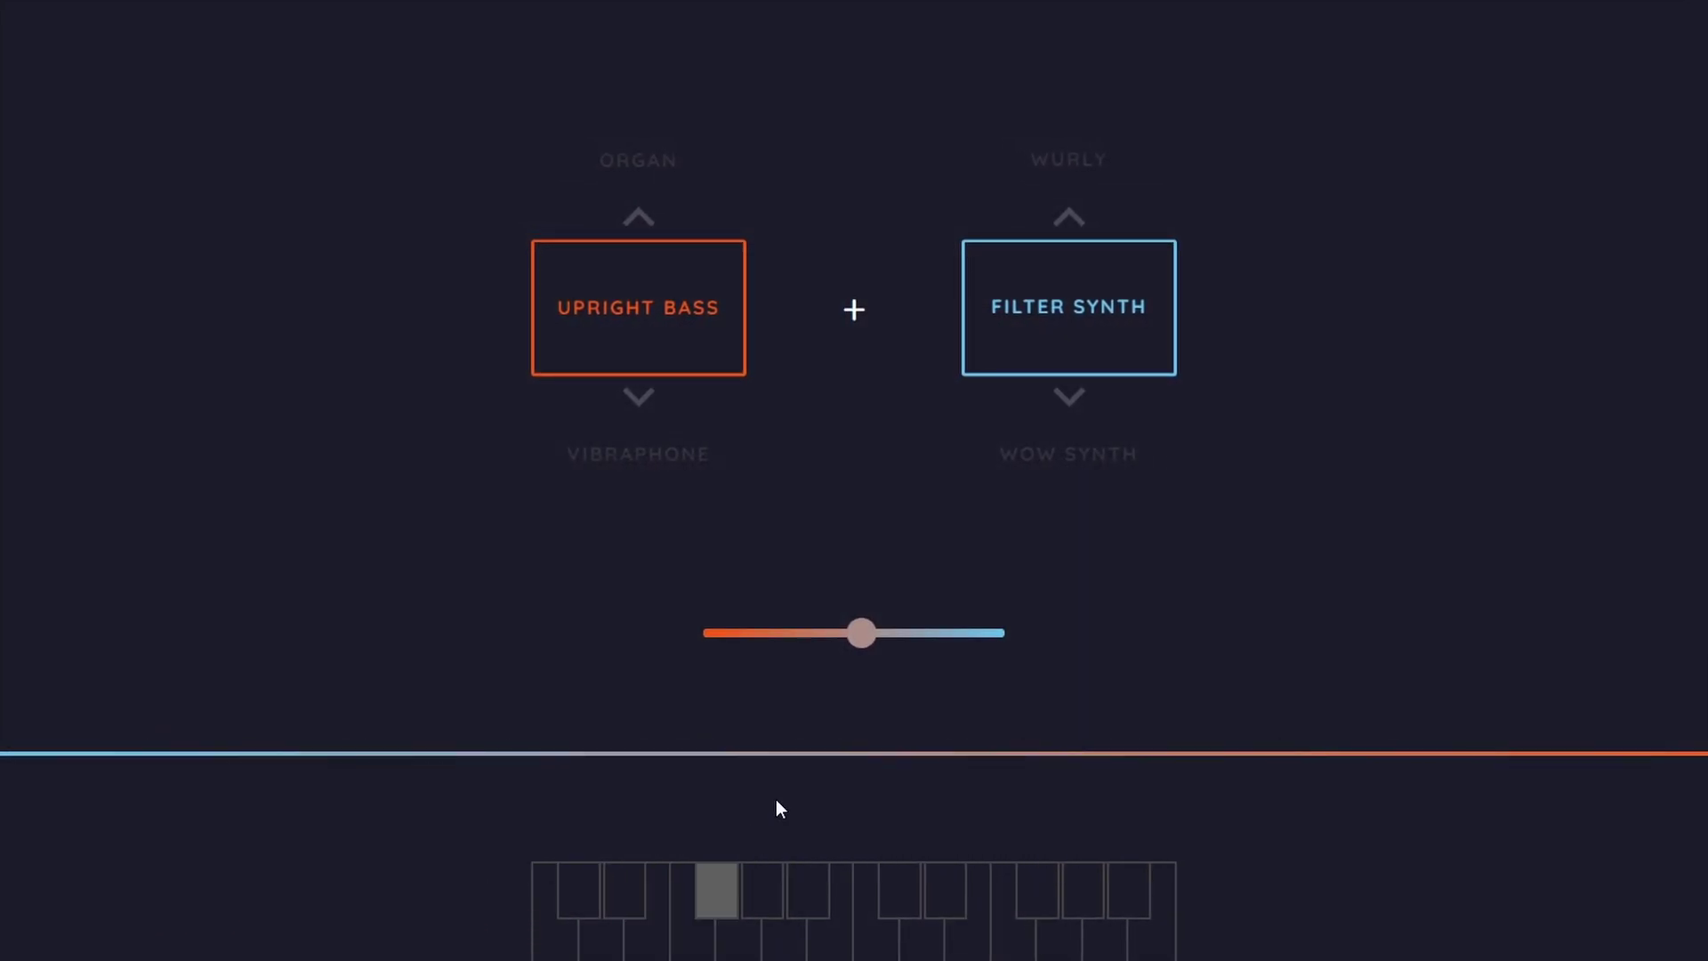
click(1091, 142)
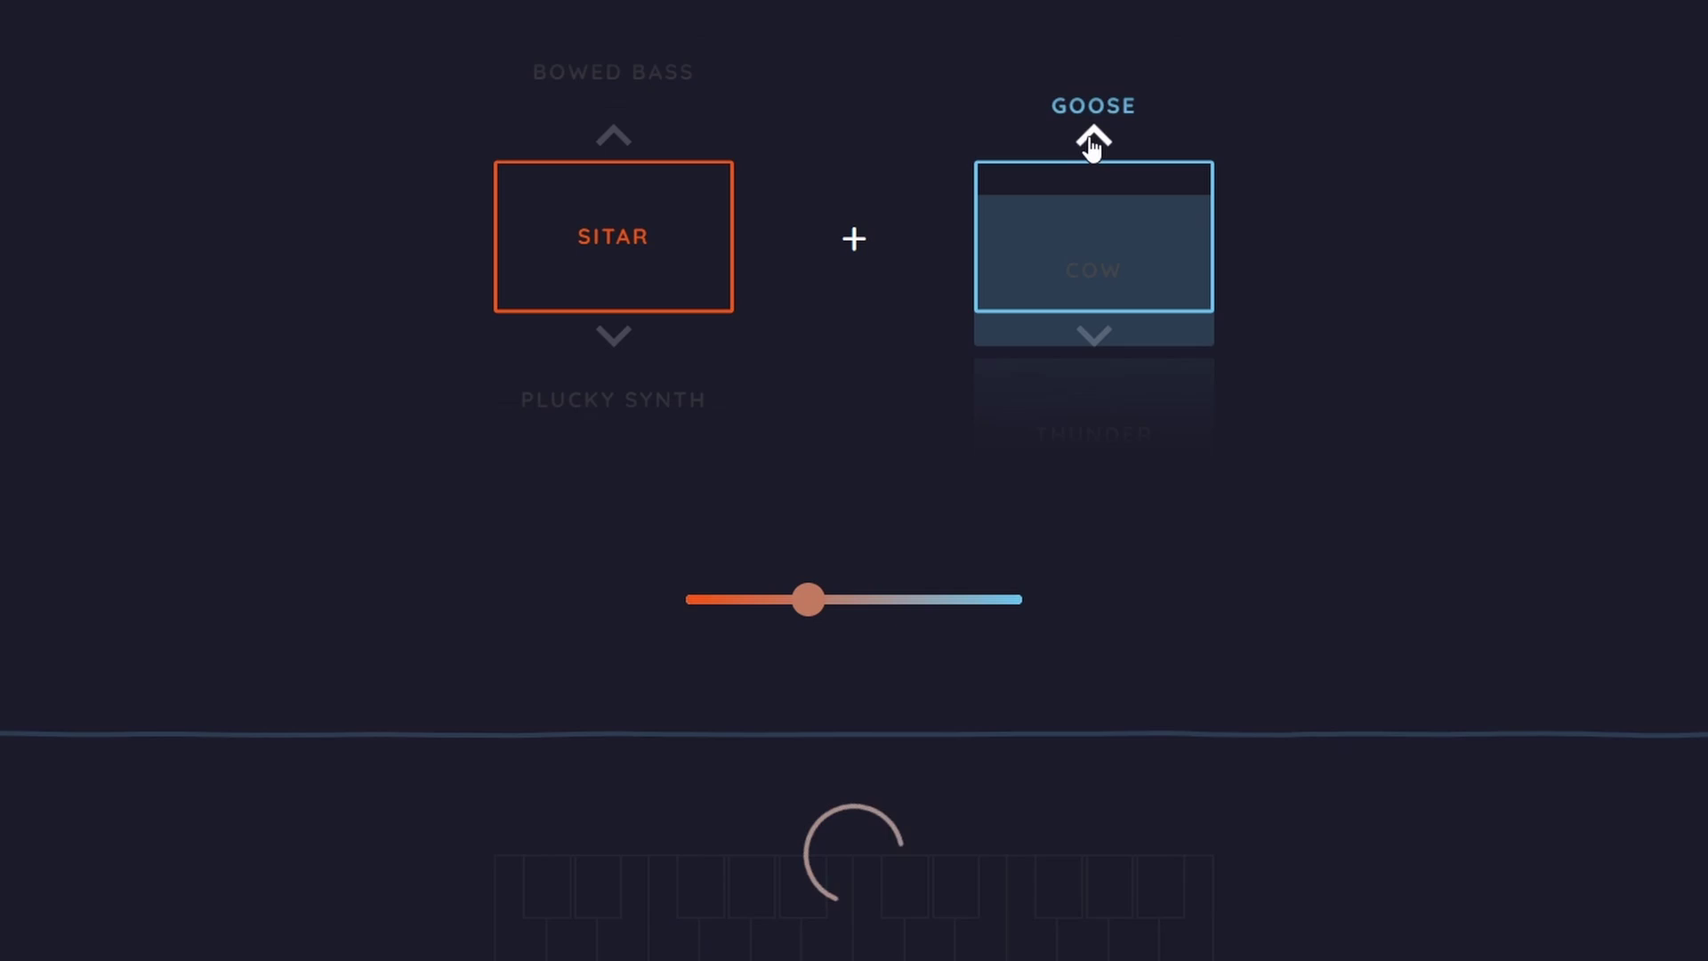
click(1091, 142)
click(1091, 143)
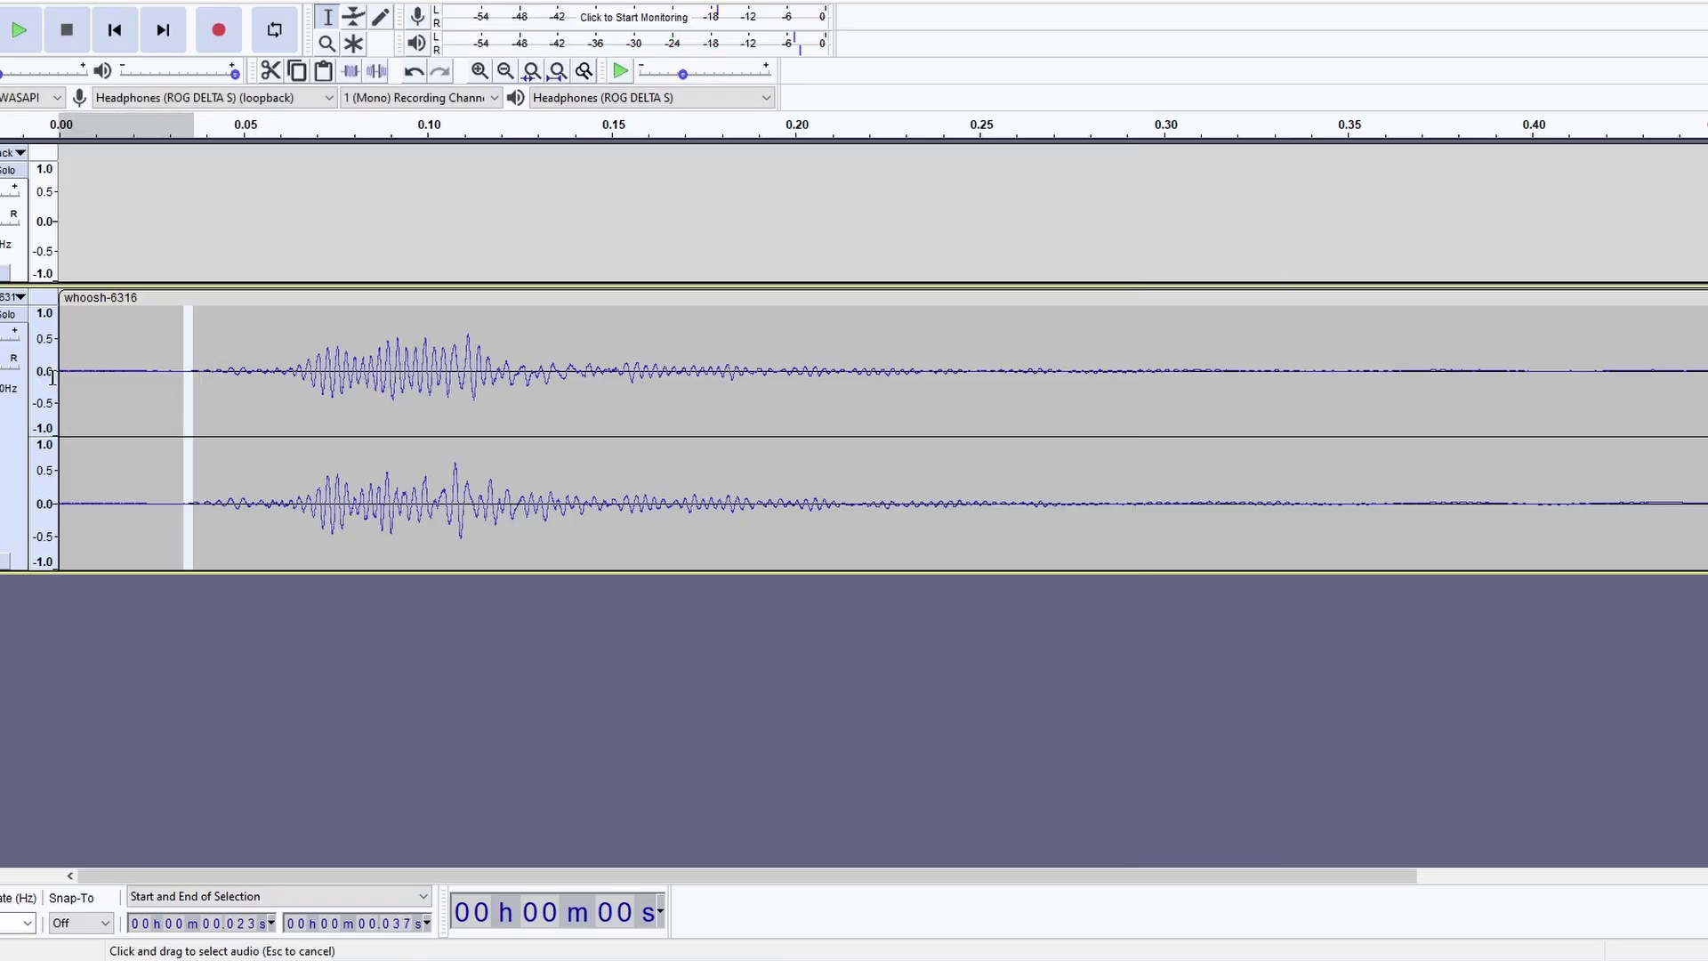
key(Delete)
key(space)
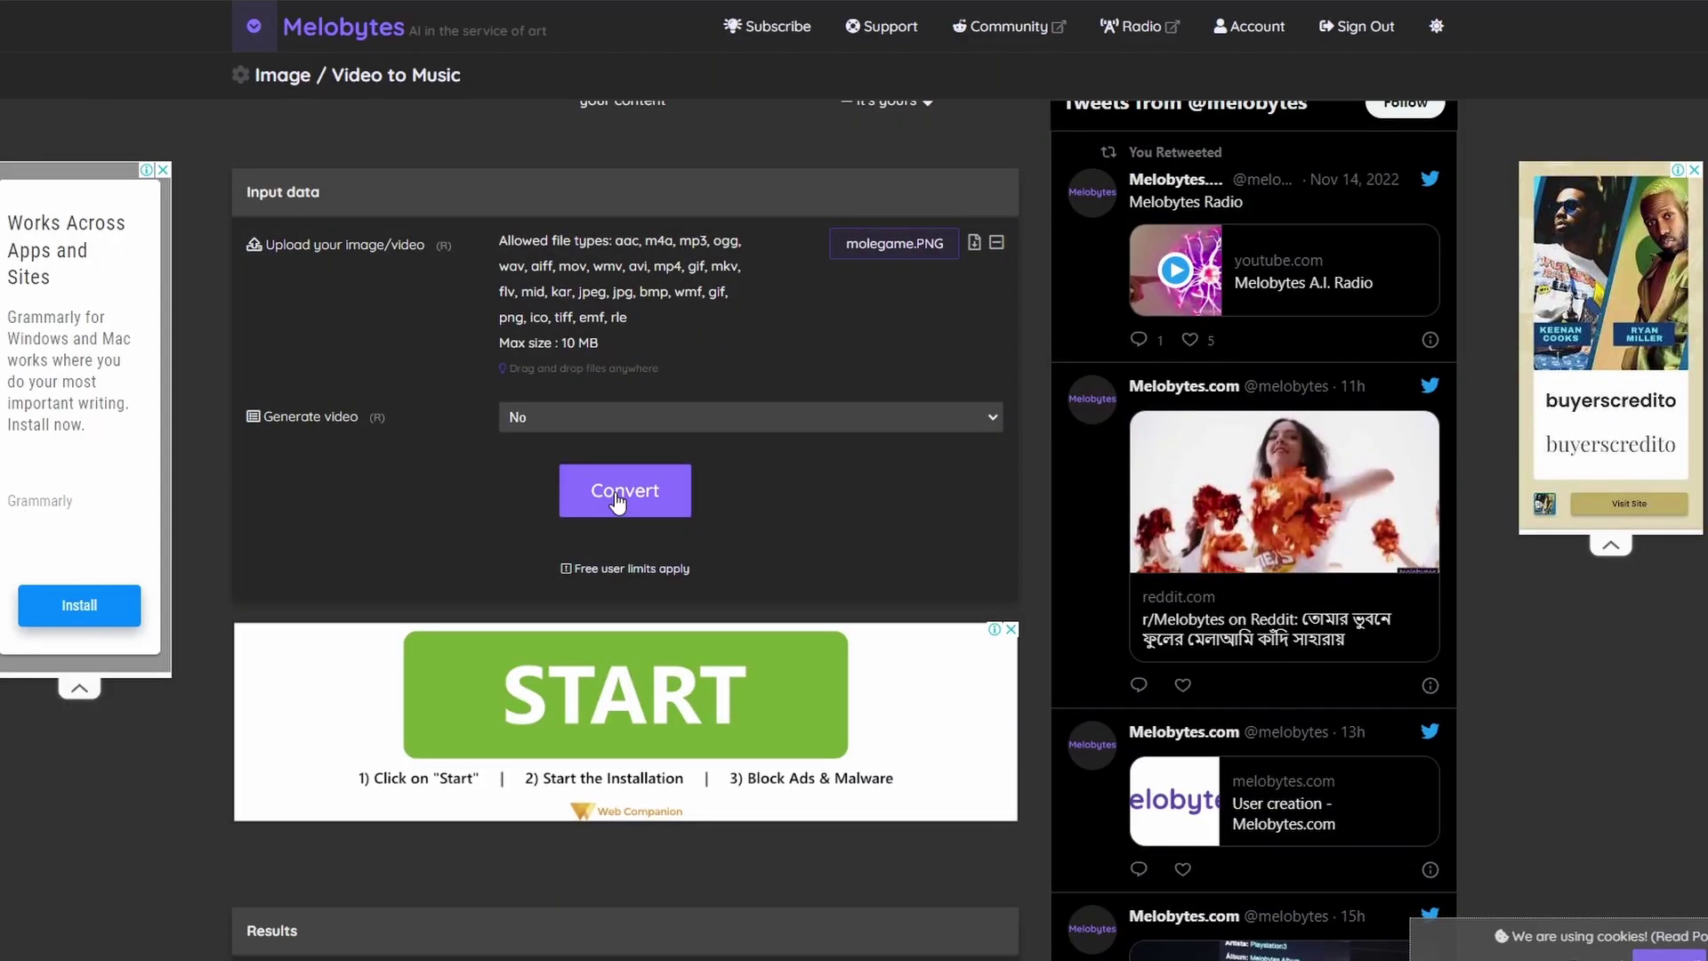
Step: Convert the uploaded image to music on Melobytes and scroll down to the results
click(617, 498)
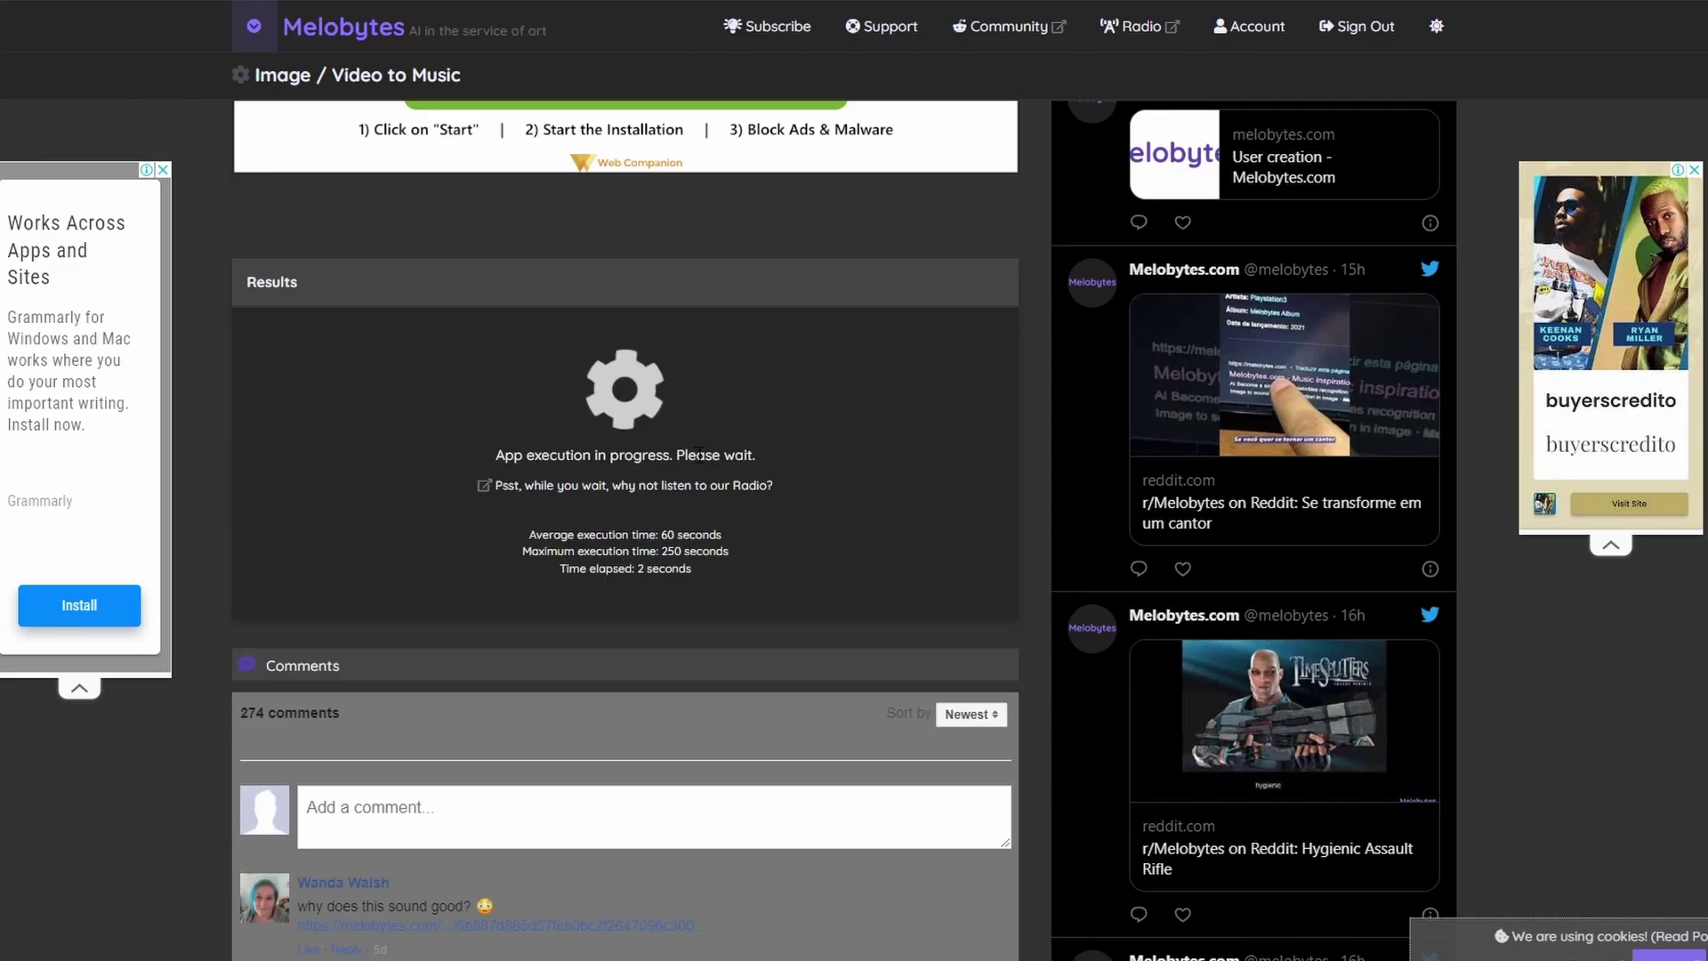
scroll(690, 458, down, 2)
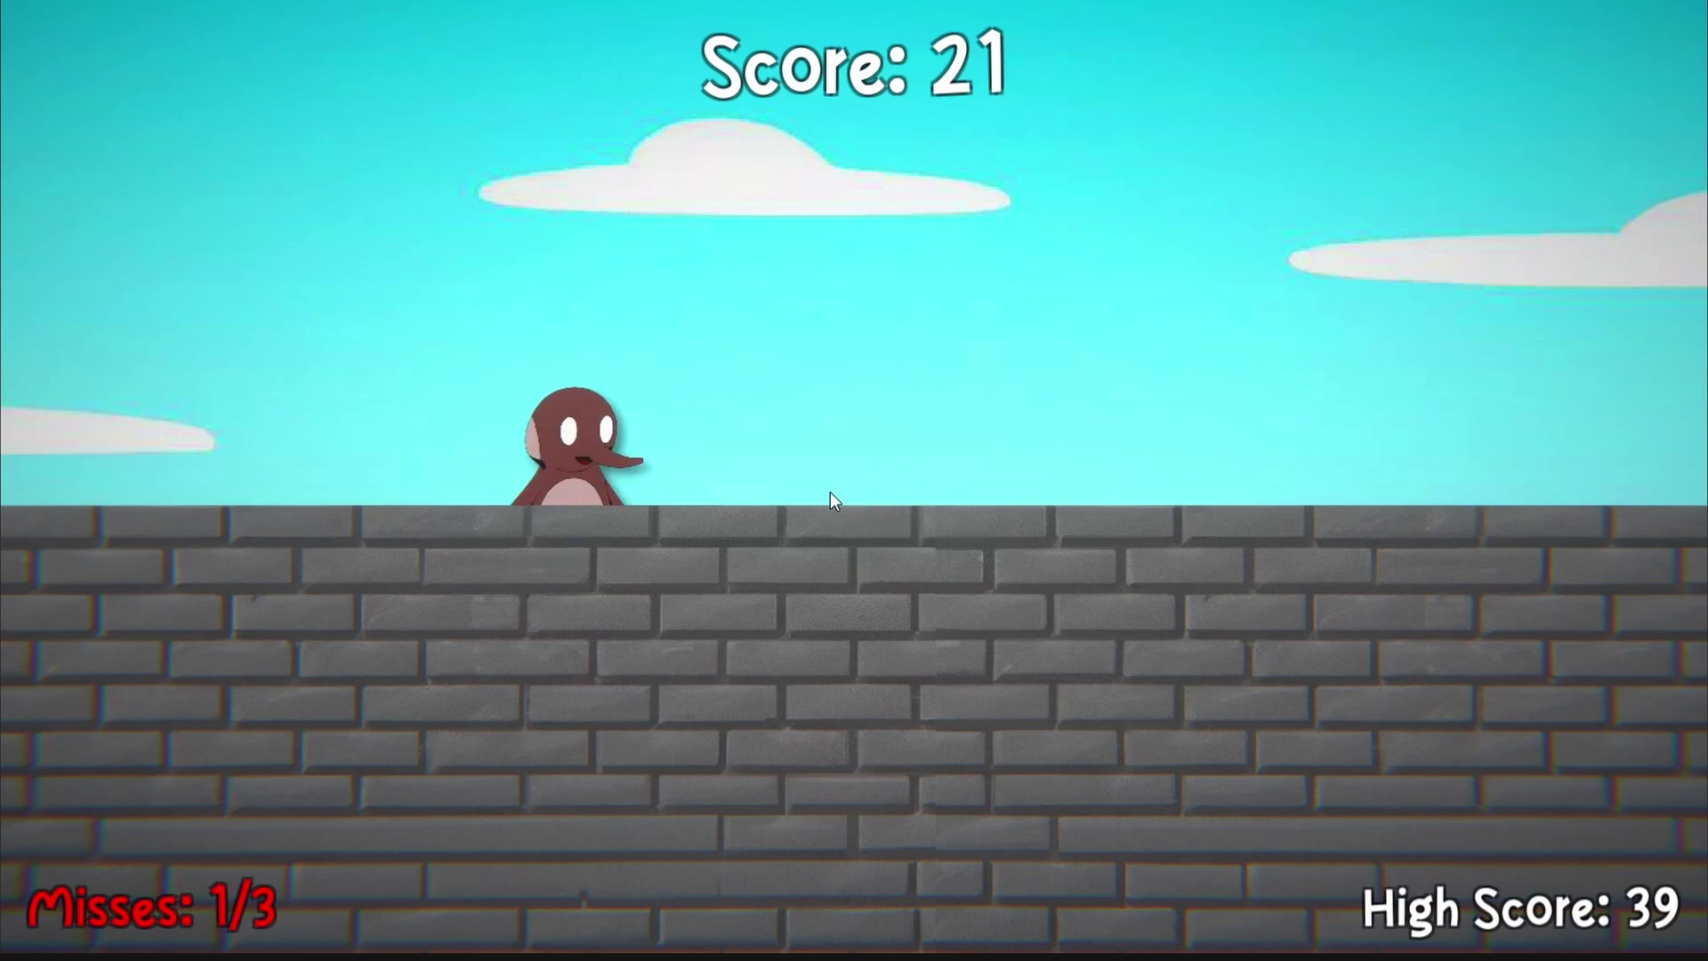
Step: Whack the mole peeking over the brick wall in the running game
click(843, 478)
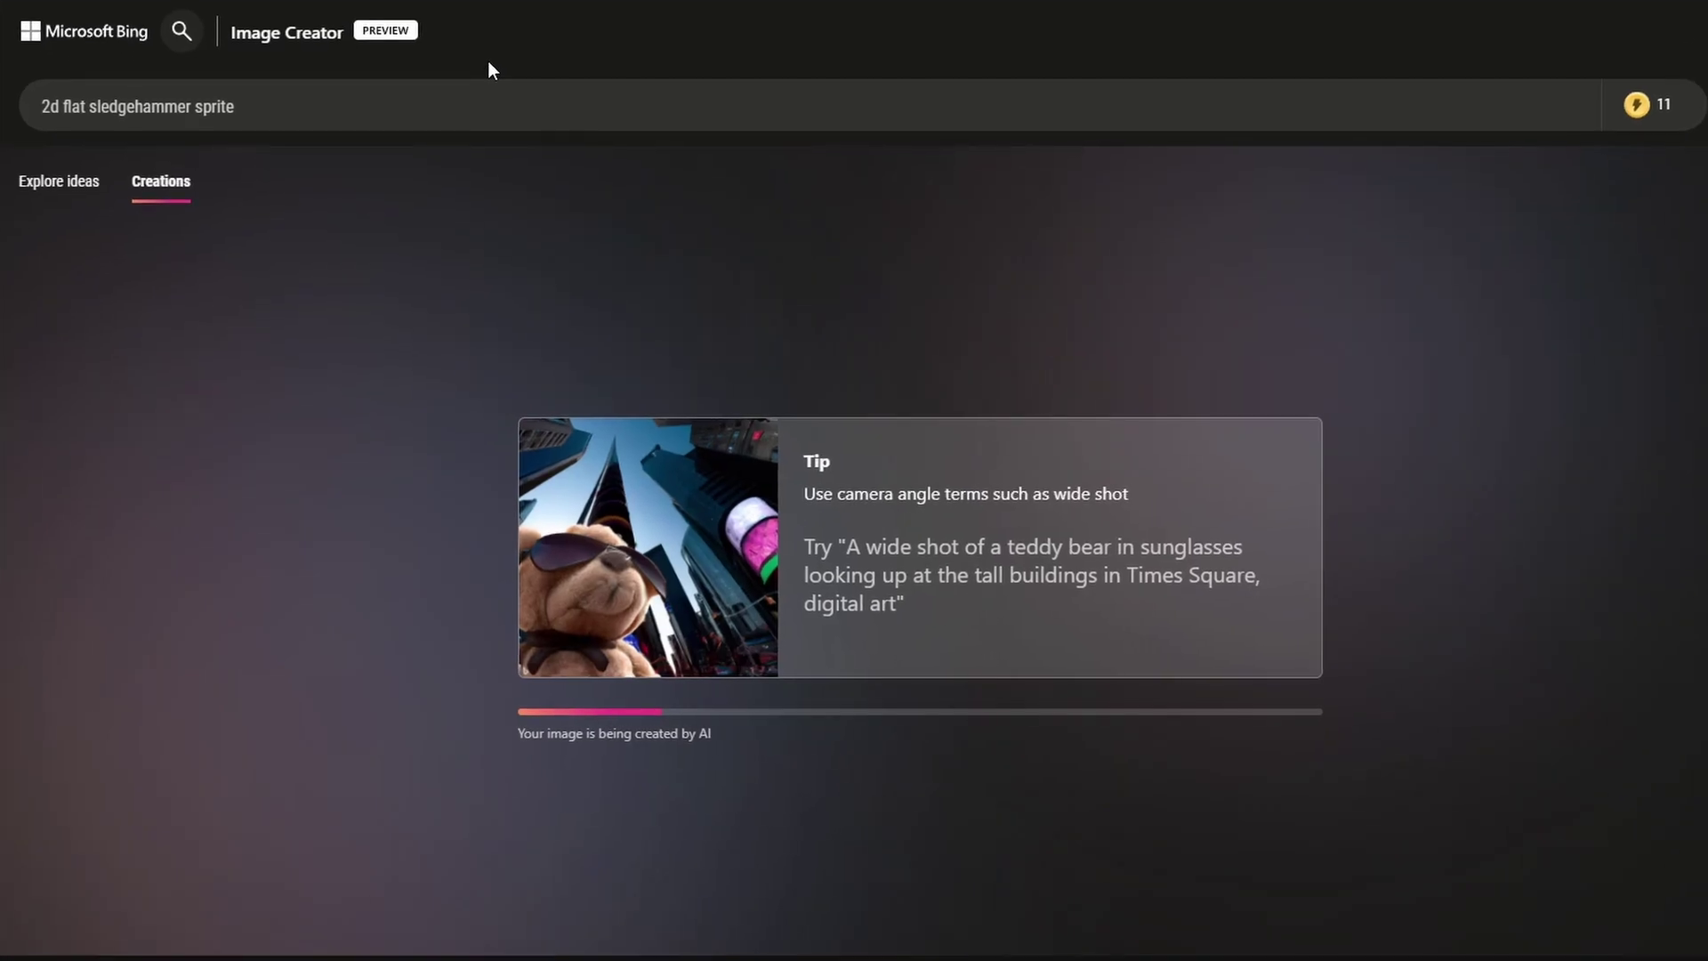